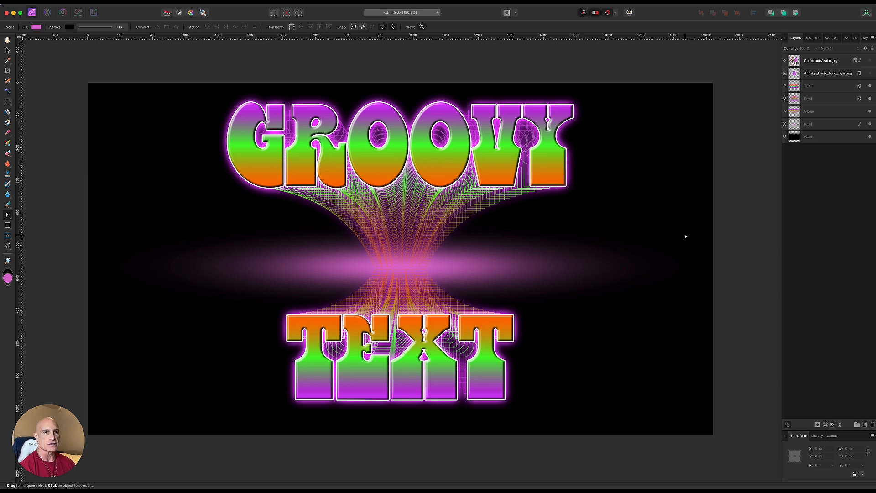
Delete every layer above the black background pixel layer.
left_click(824, 61)
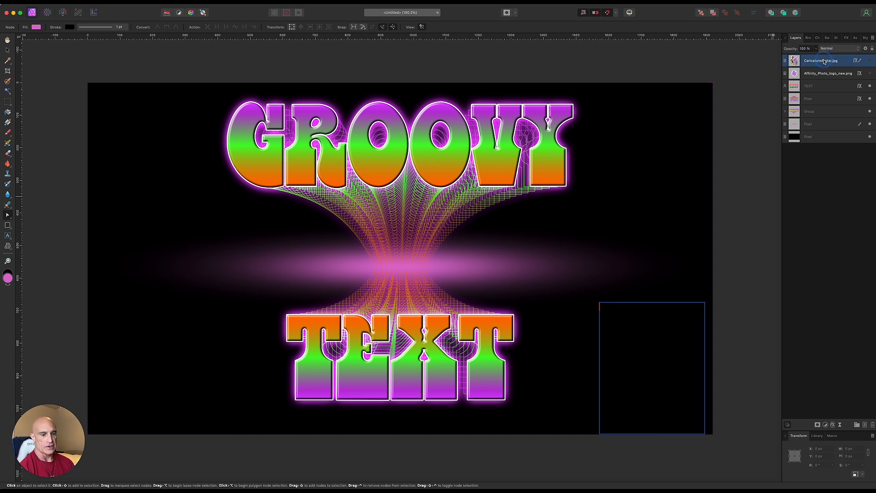
left_click(824, 125, "shift")
key("Delete")
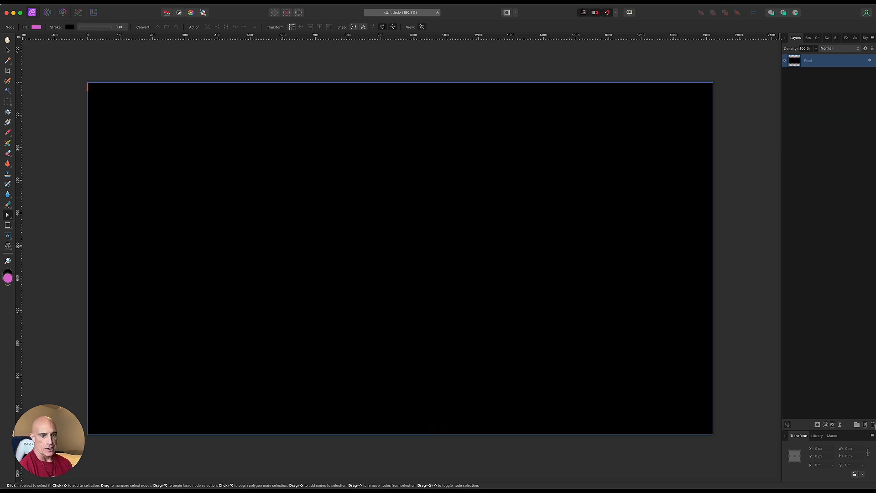
left_click(67, 200)
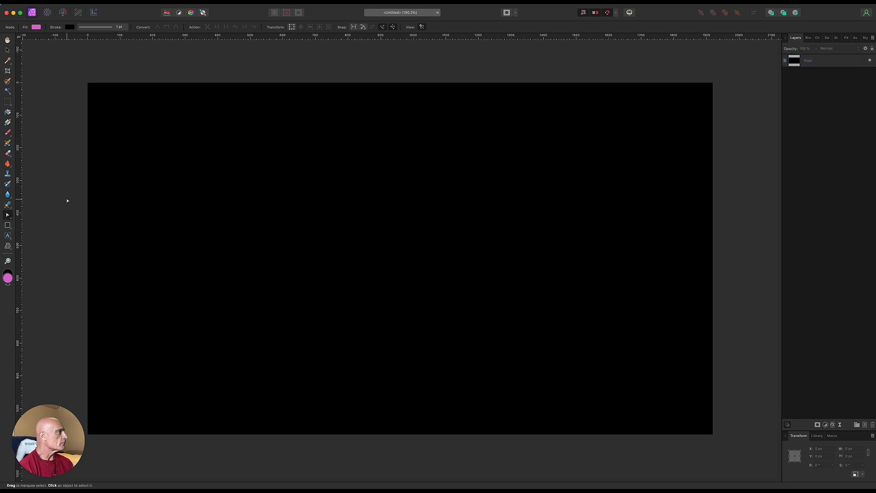
Add the white art text GROOVY in the Korge font at about 185 pt, centred horizontally in the canvas's upper part.
left_click(8, 236)
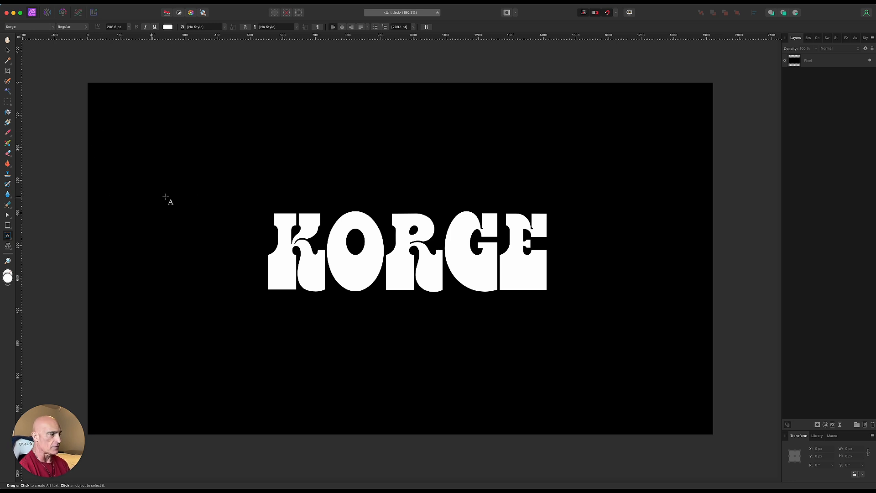
left_click_drag(155, 133, 210, 220)
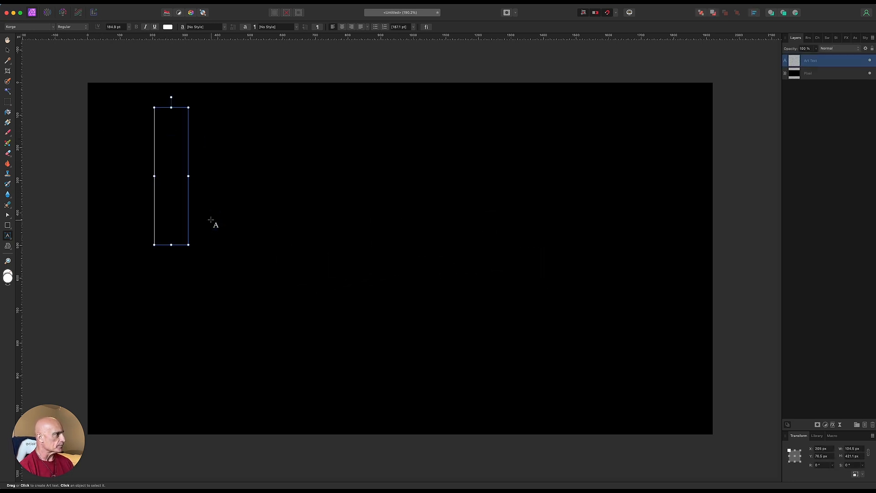
type("GROOVY")
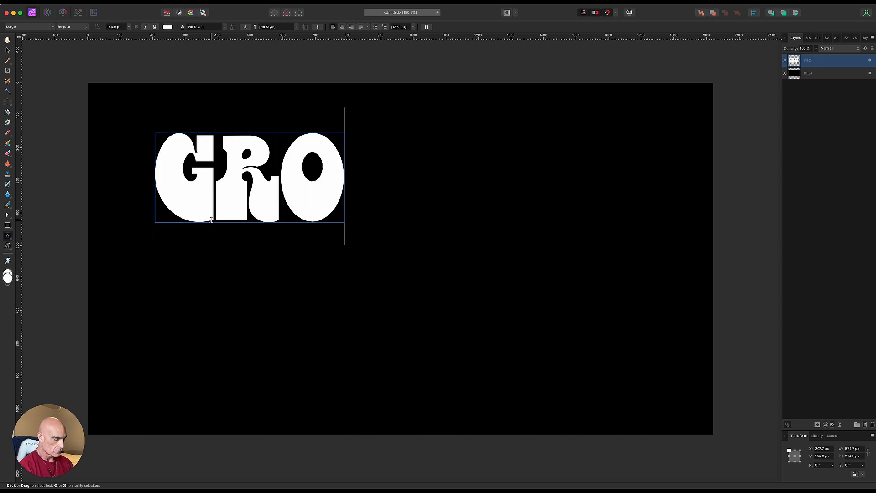
key("Escape")
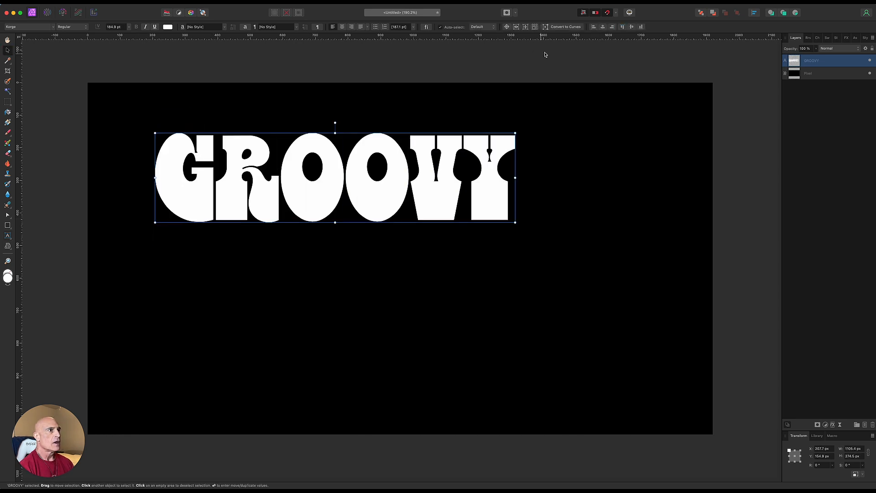
left_click(603, 26)
left_click_drag(397, 202, 396, 188)
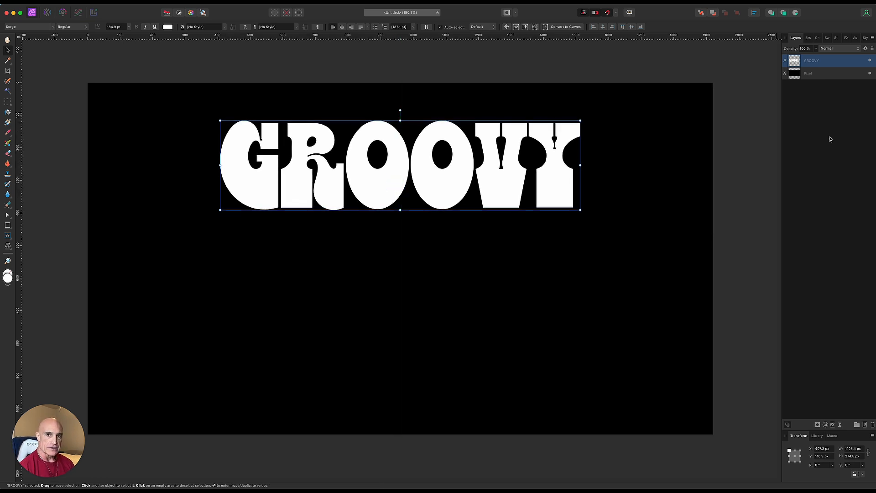
Duplicate the GROOVY text layer as a hidden backup above and convert the lower text to curves.
key("super+j")
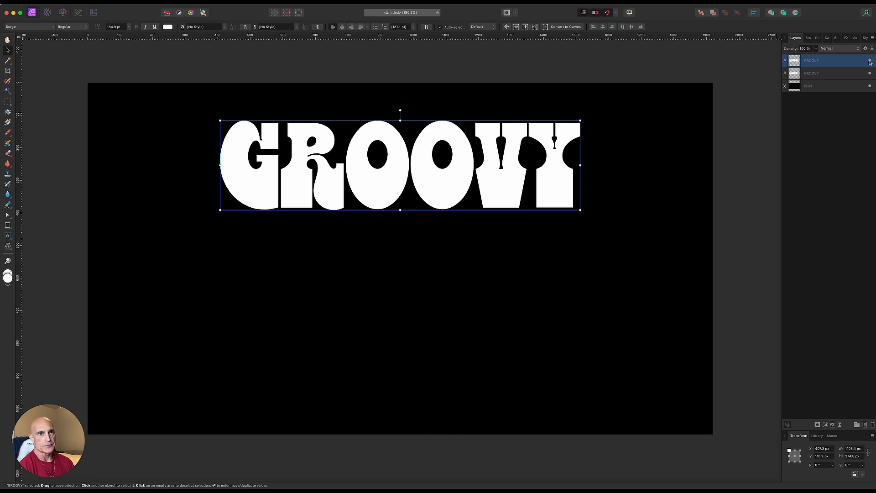
left_click(842, 76)
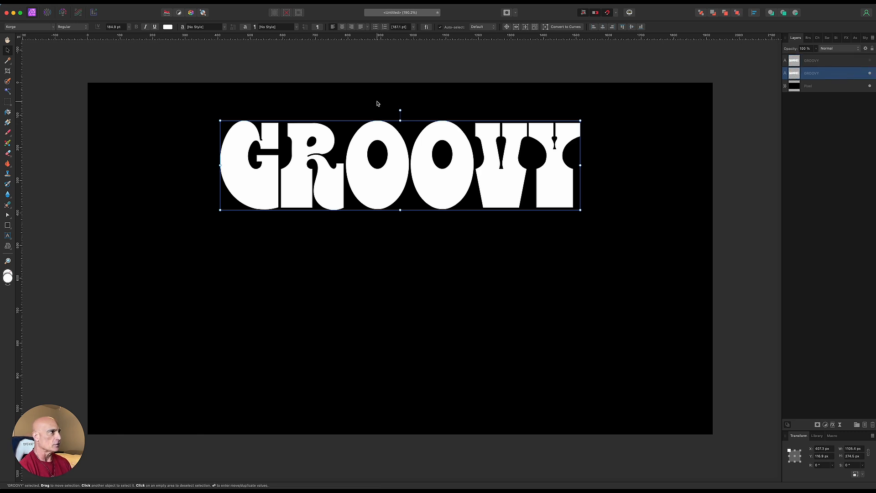
left_click(564, 27)
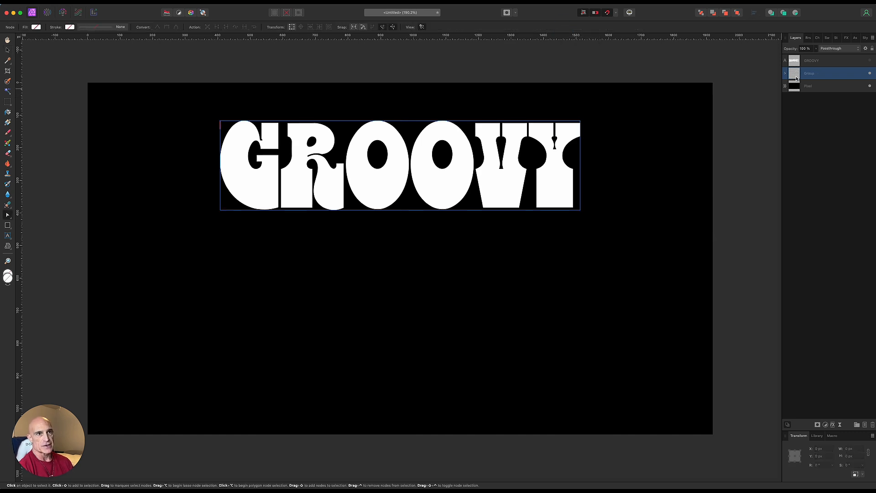
Give all six letter curves in the converted text group a solid 1 pt white stroke.
left_click(786, 75)
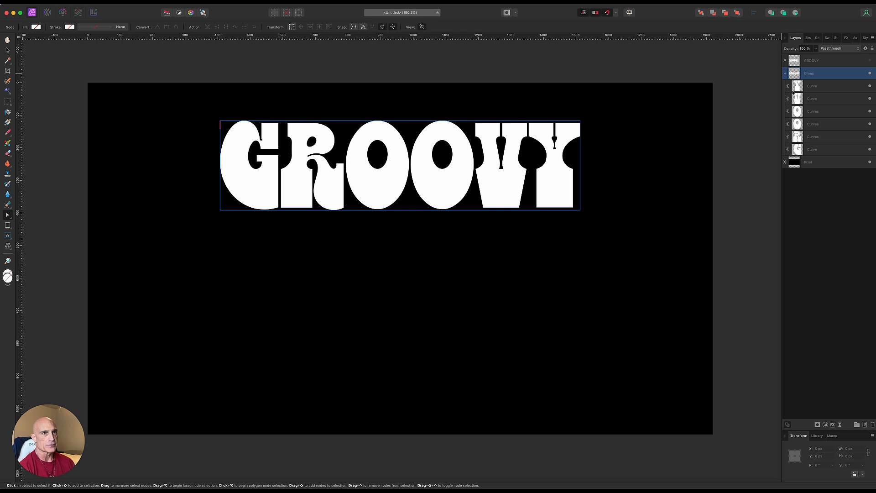
left_click(833, 90)
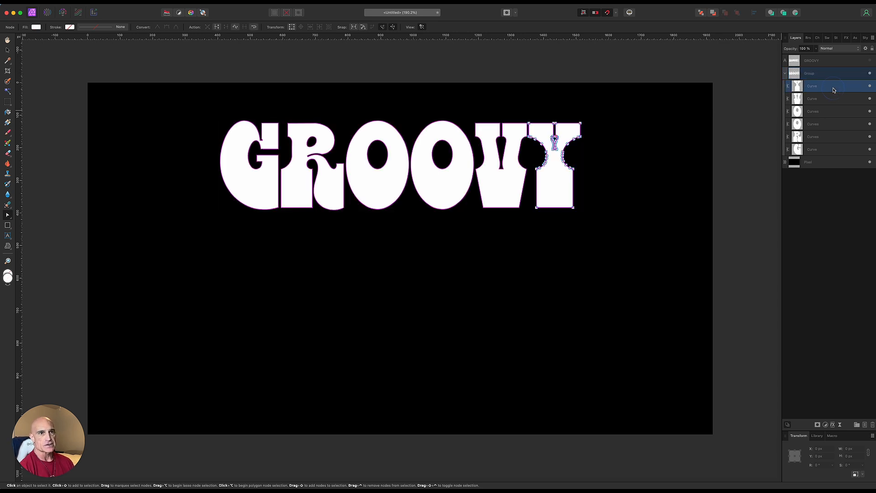
left_click(834, 151, "shift")
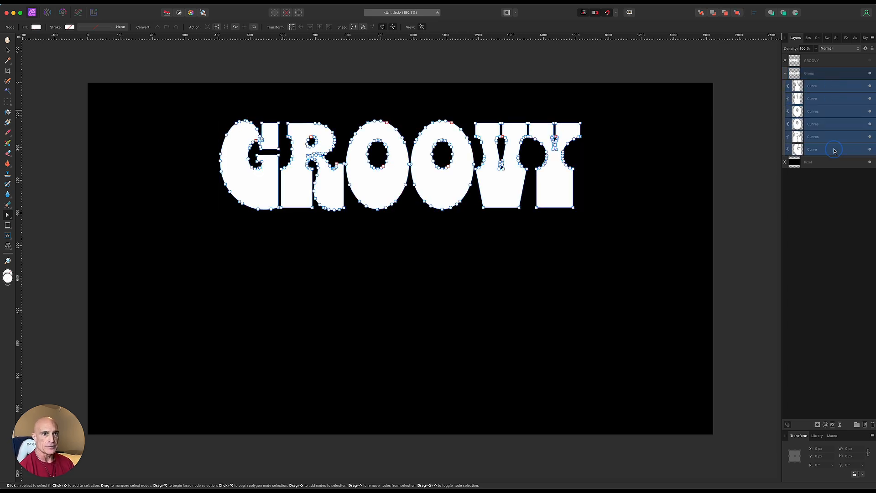
left_click(93, 27)
left_click_drag(71, 48, 83, 49)
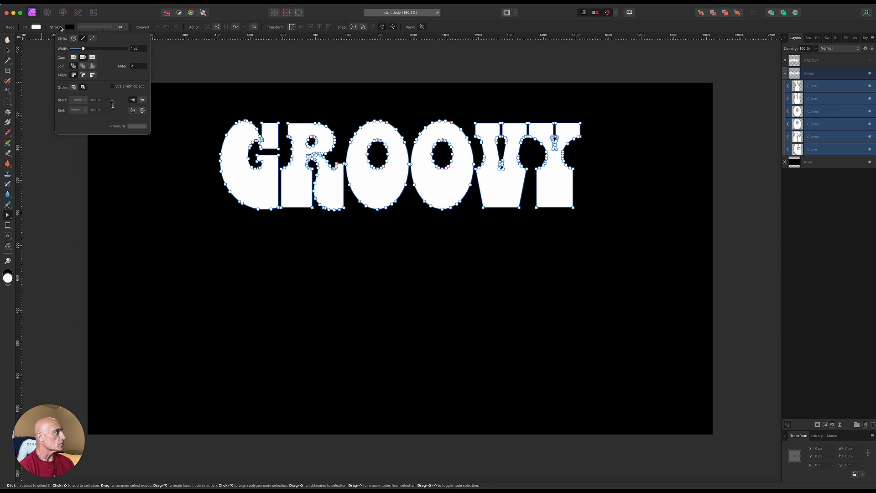
left_click(69, 27)
left_click(102, 94)
Remove the fill from the letter curves and collapse their group.
left_click(37, 27)
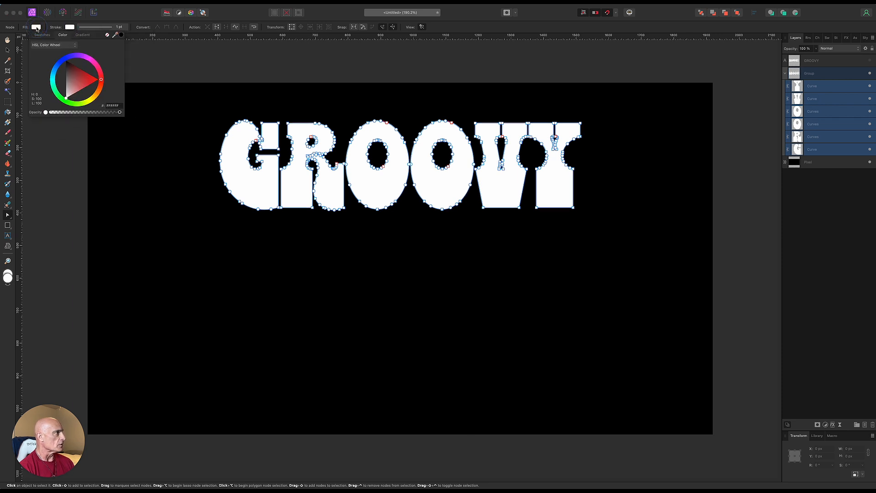
left_click(108, 35)
left_click(156, 71)
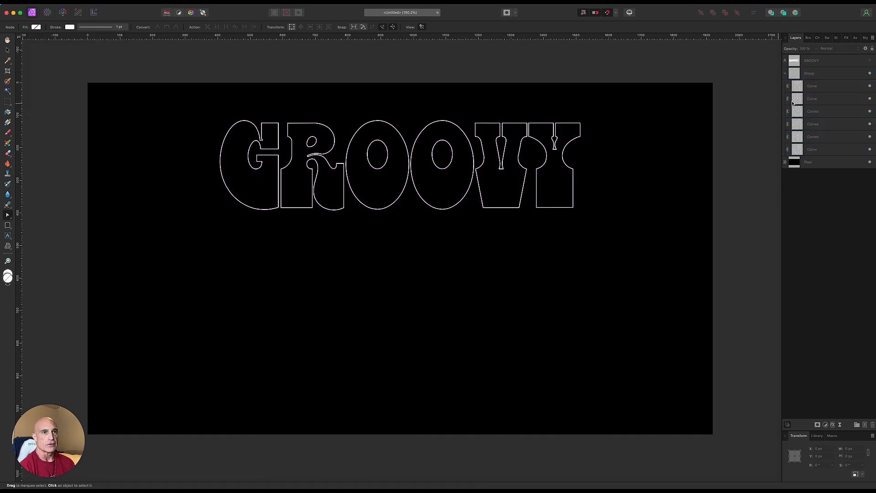
left_click(785, 74)
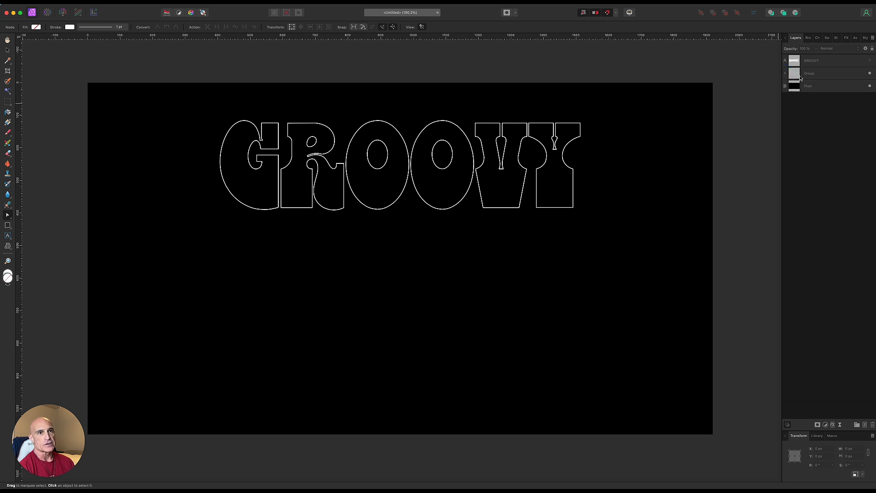
Rasterize and trim the outlined letter group into a pixel layer.
left_click(823, 74)
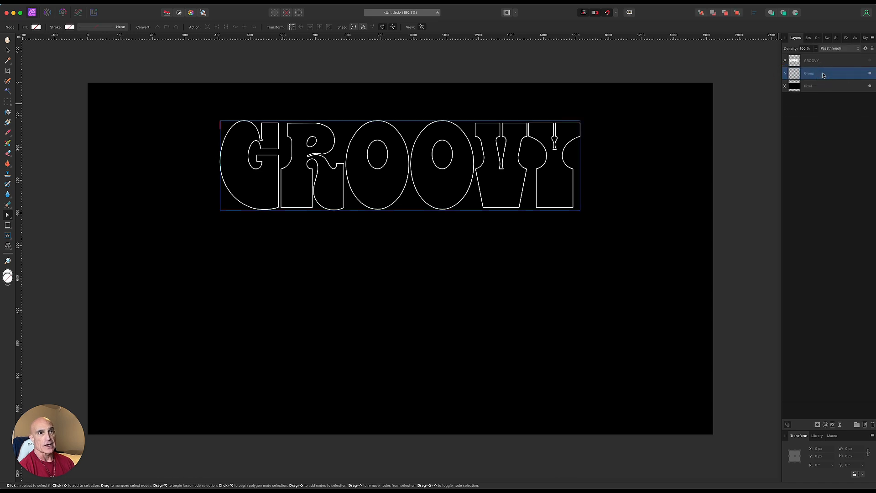
right_click(824, 74)
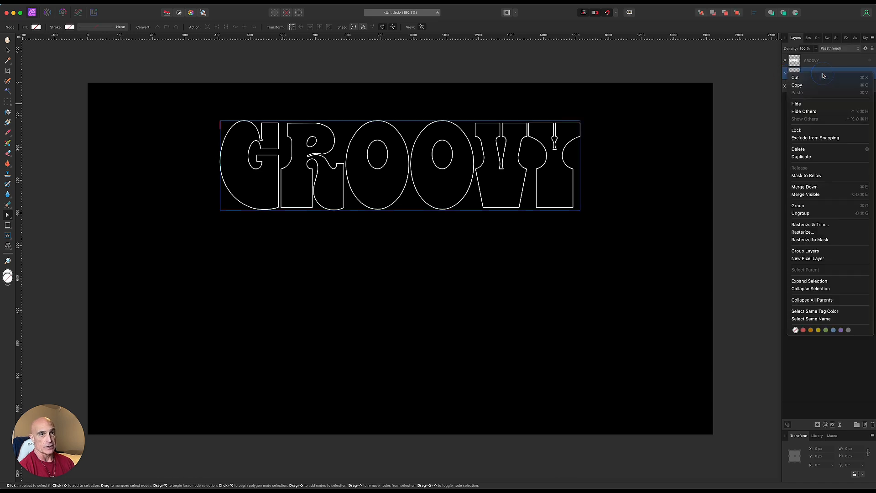
left_click(806, 226)
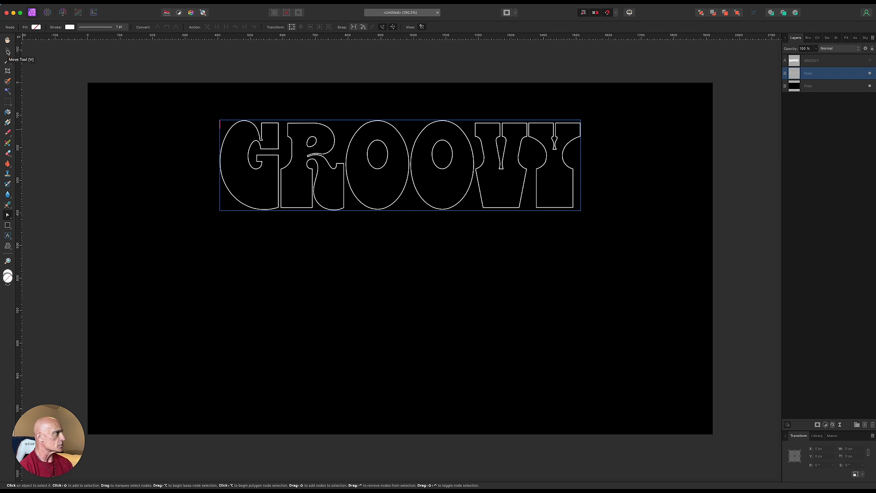
Create 33 duplicates of the outline layer, inserted behind it, with a 10 px vertical offset and 96 % scale per copy.
left_click(8, 51)
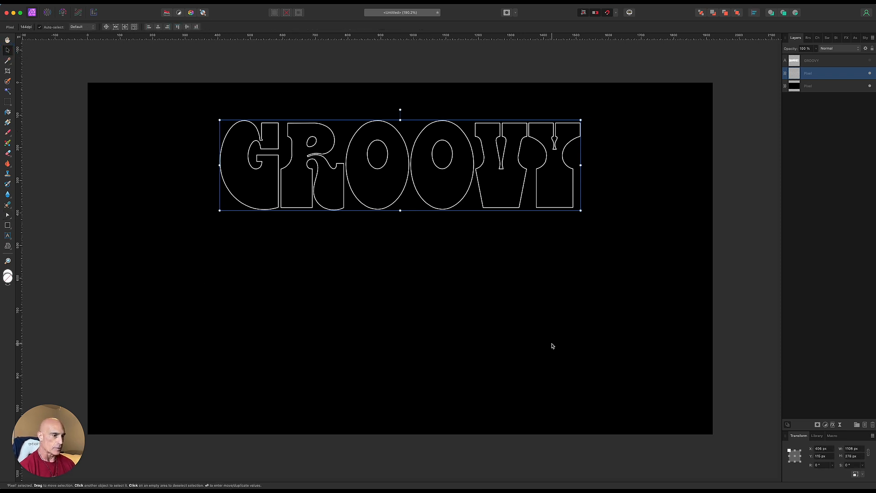
key("Return")
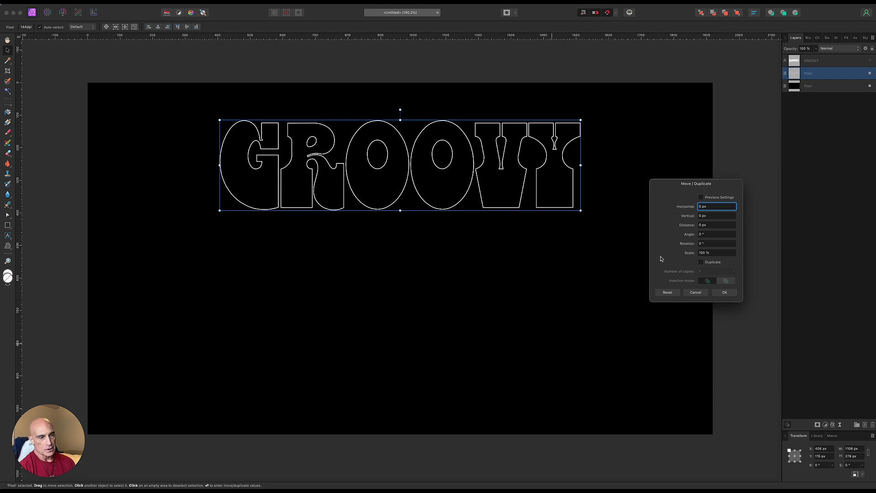
left_click(702, 263)
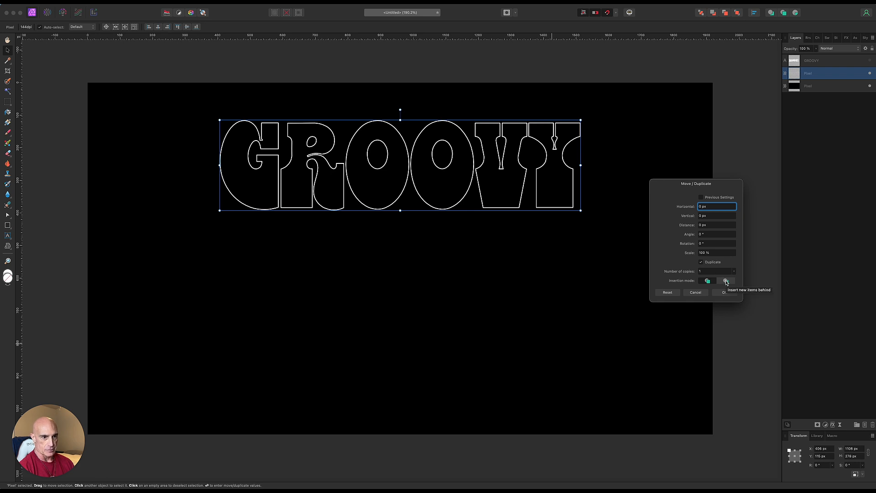
left_click(726, 281)
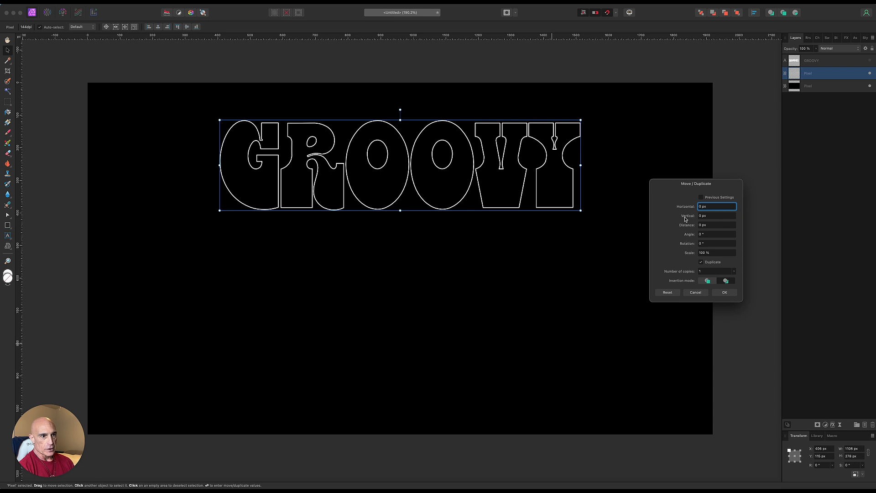
left_click_drag(687, 218, 691, 220)
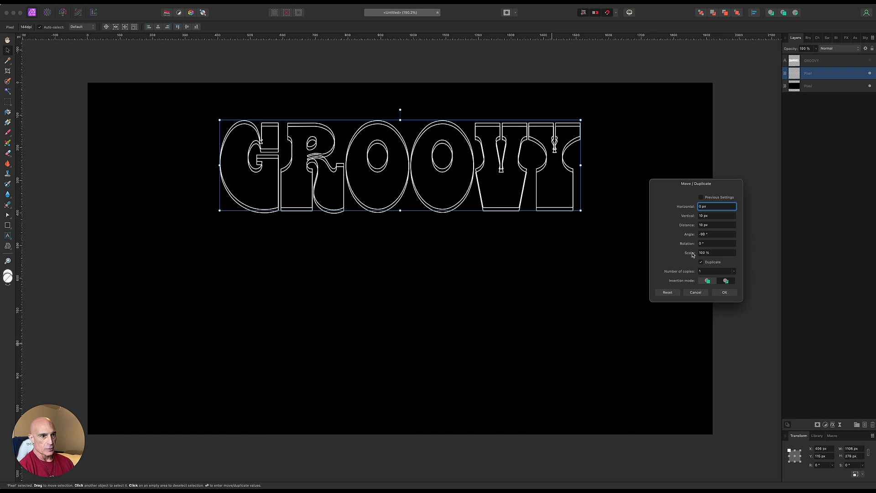
left_click_drag(691, 254, 690, 256)
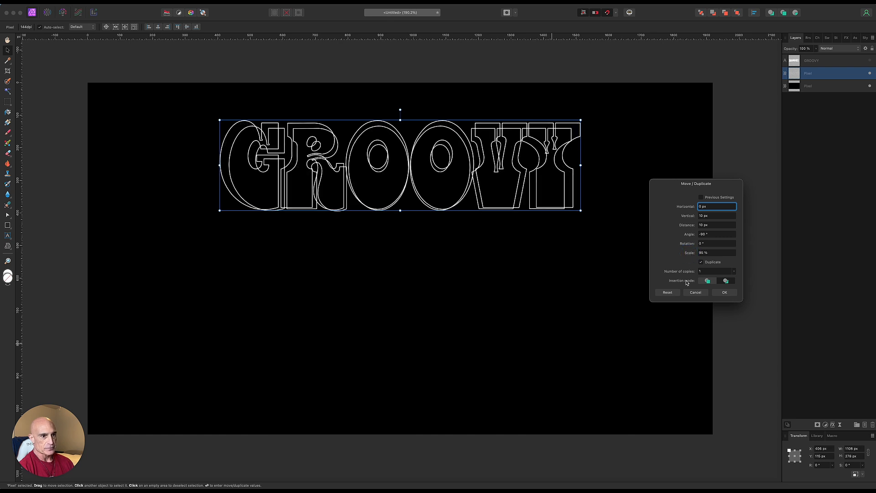
left_click_drag(679, 274, 688, 270)
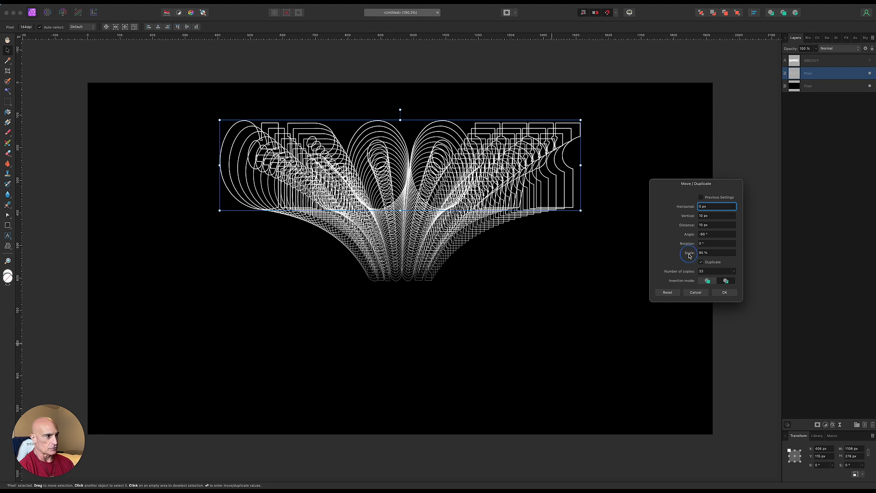
left_click_drag(689, 256, 687, 256)
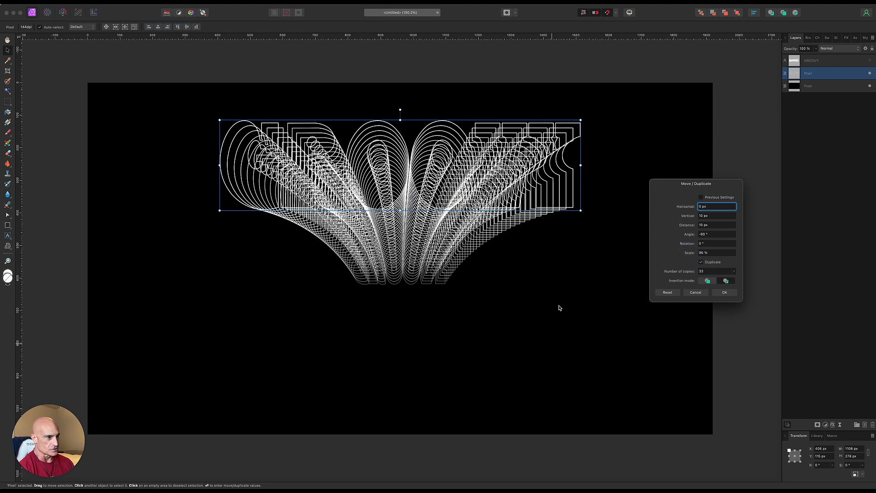
left_click(724, 292)
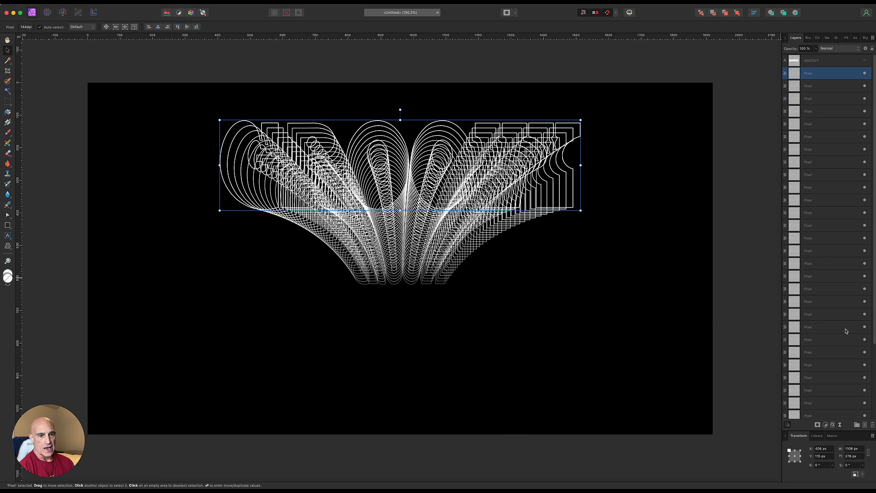
Group the outline layer with all its duplicates, and rasterize and trim the group into a single pixel layer.
scroll(837, 334, "down", 2)
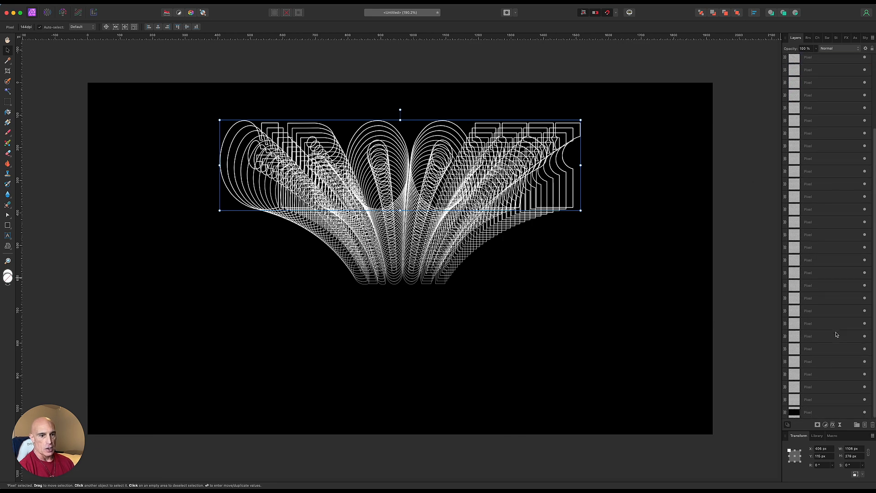
left_click(829, 400, "shift")
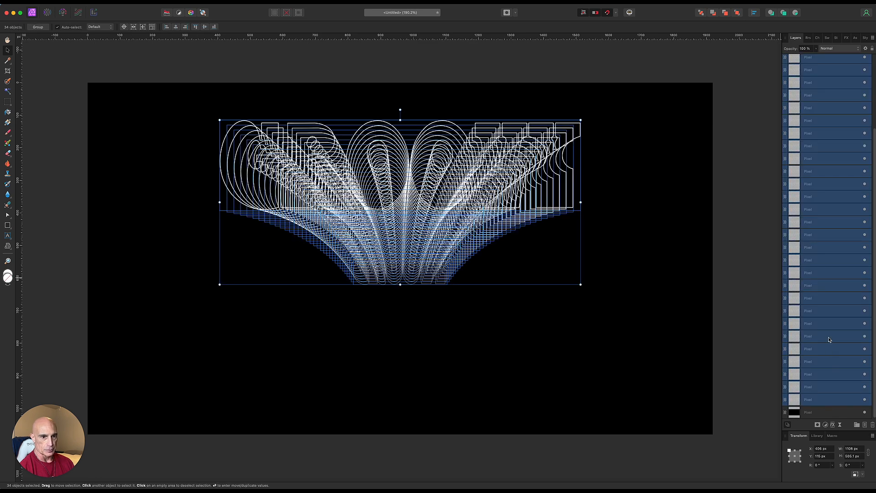
right_click(829, 339)
left_click(805, 442)
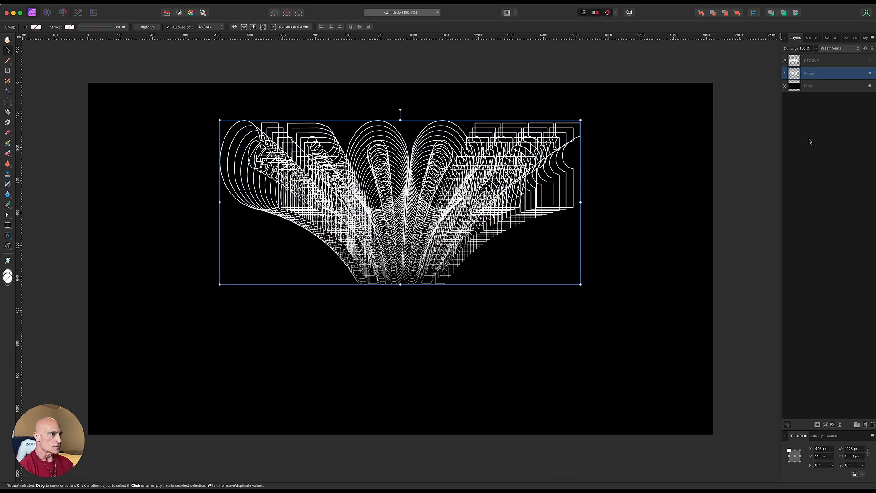
right_click(825, 75)
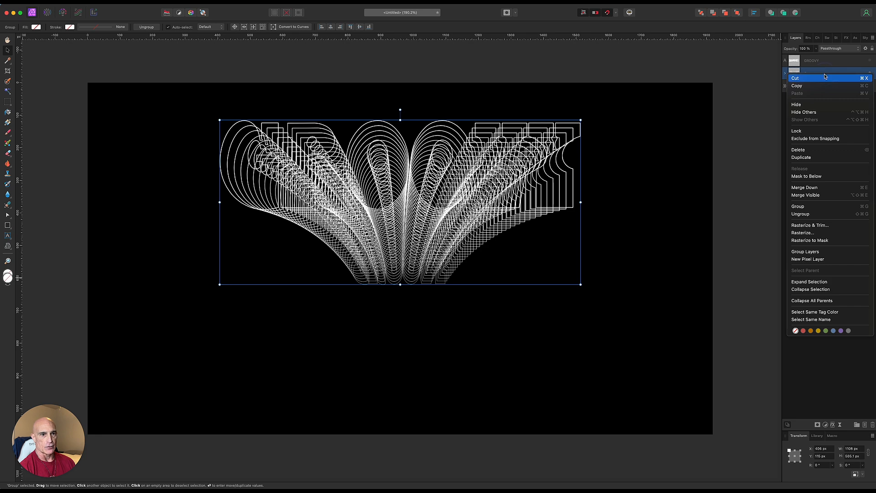
left_click(799, 227)
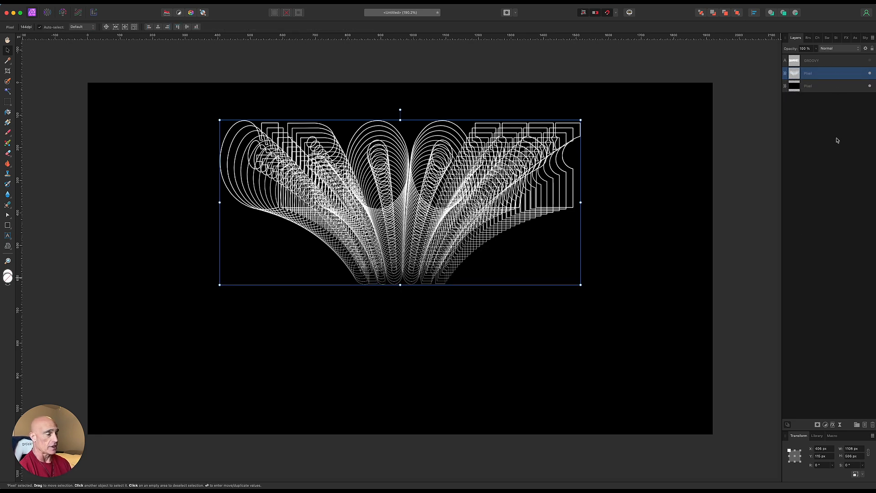
Make the GROOVY text layer visible again and give it a linear gradient overlay at a 270° angle.
left_click(870, 61)
left_click(846, 61)
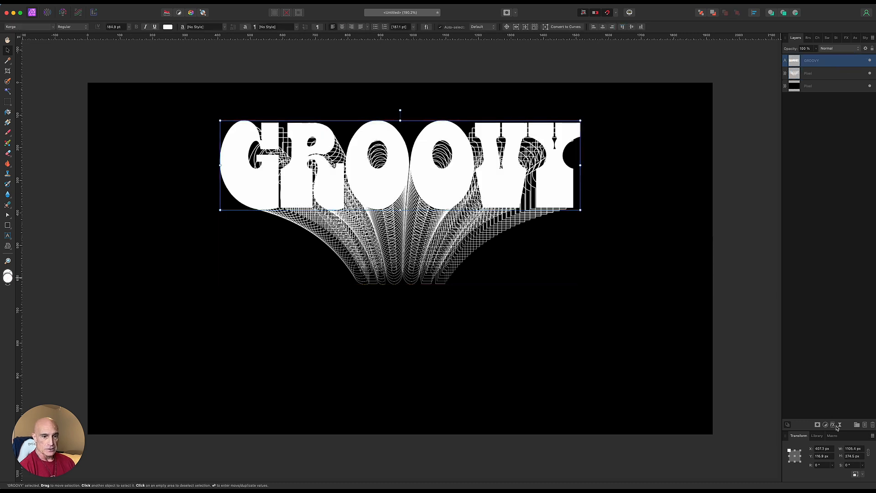
left_click(832, 425)
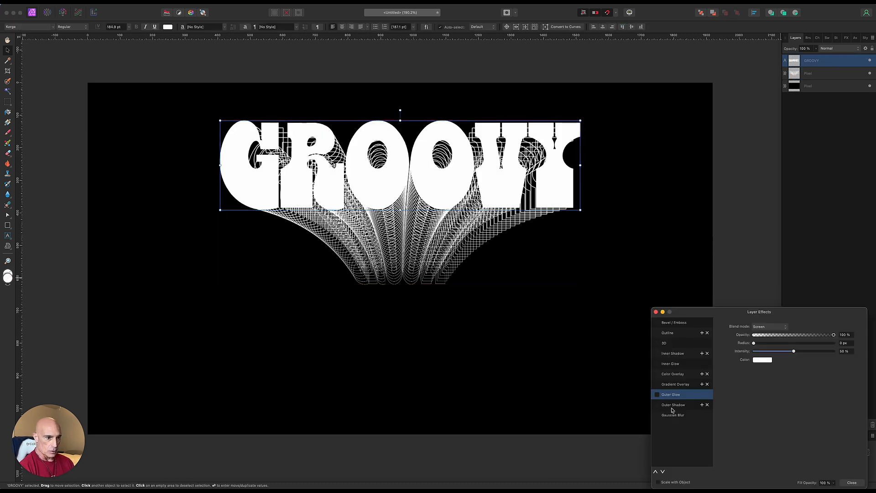
left_click(657, 384)
left_click(673, 387)
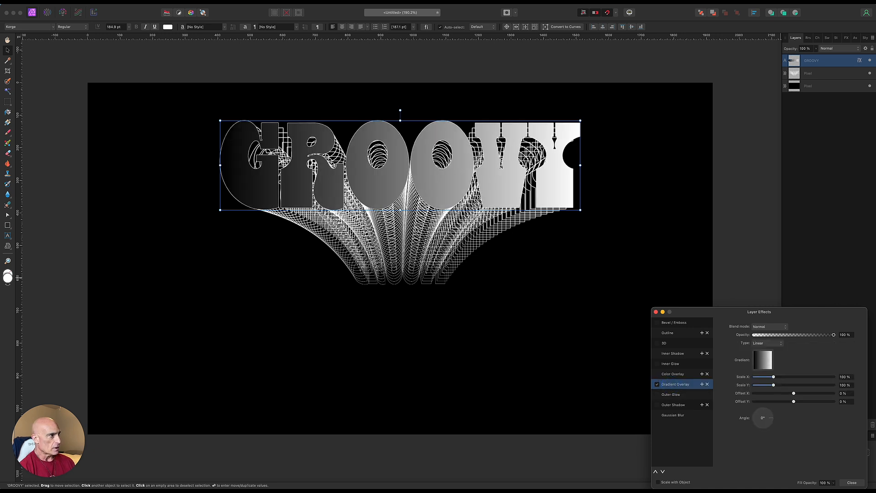
left_click_drag(773, 419, 763, 429)
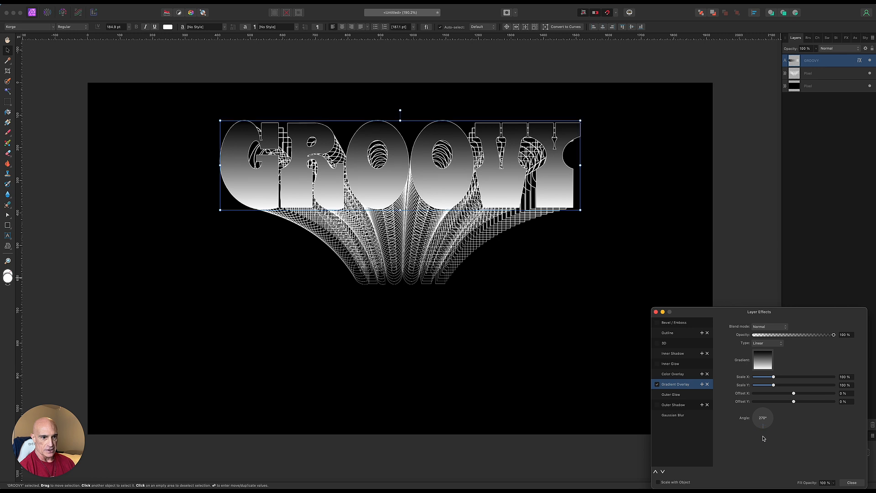
Colour the start of the text's gradient overlay purple and insert a bright green stop at 50 %.
left_click(765, 361)
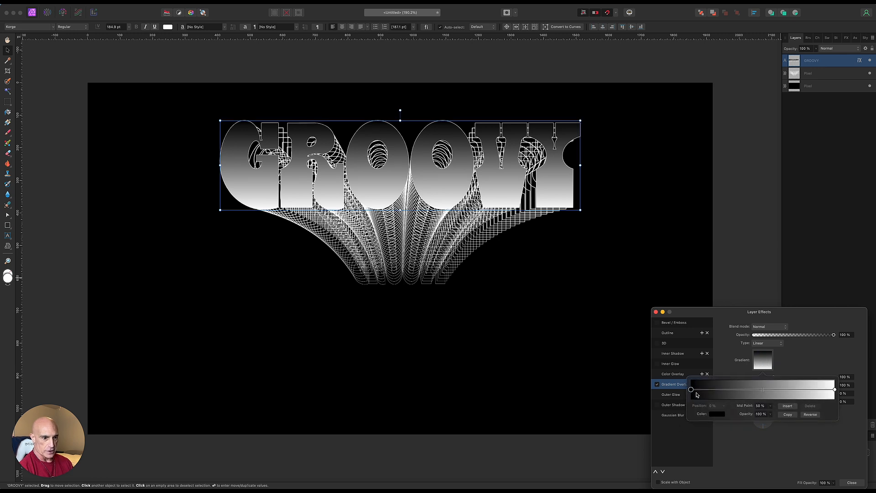
left_click(716, 414)
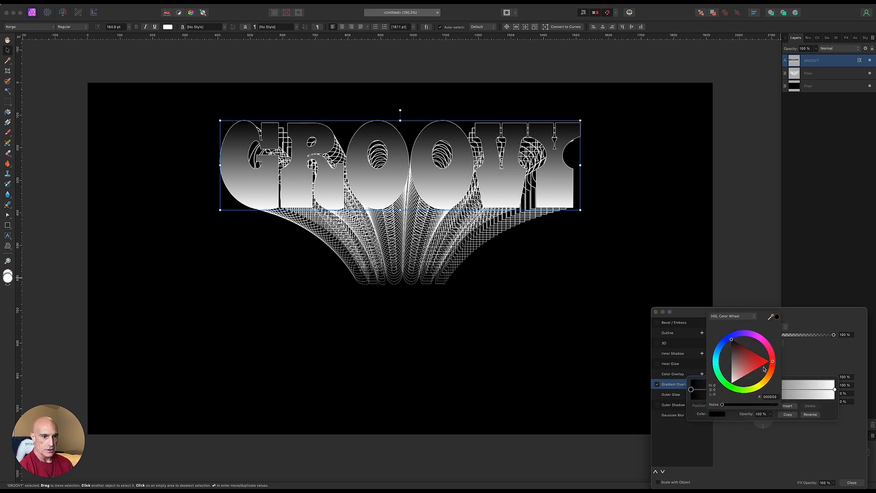
left_click(752, 337)
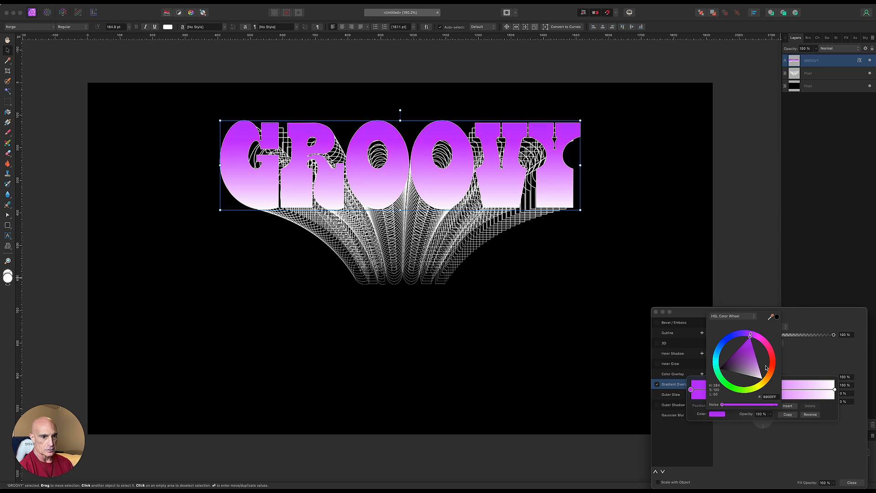
left_click(788, 406)
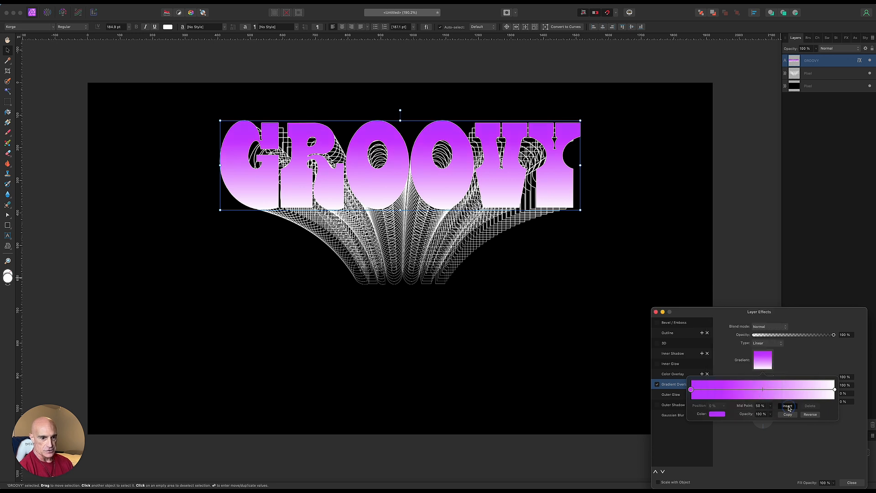
left_click(720, 415)
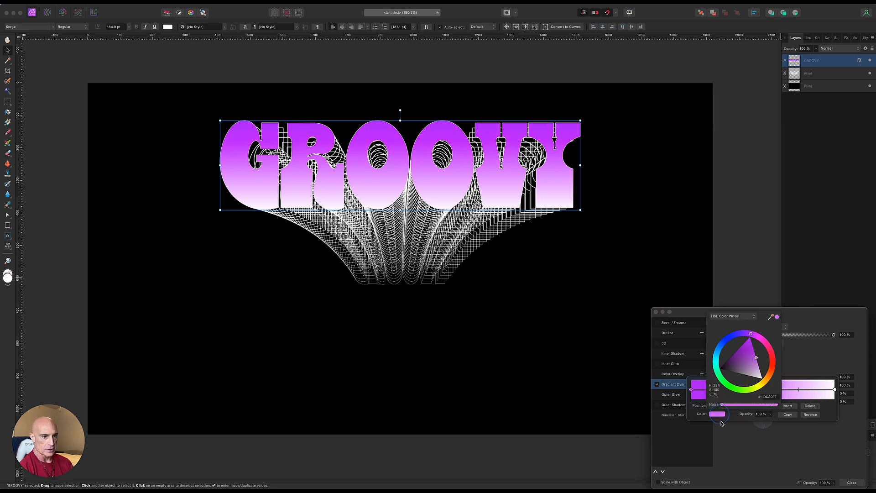
left_click_drag(742, 389, 734, 376)
left_click(792, 358)
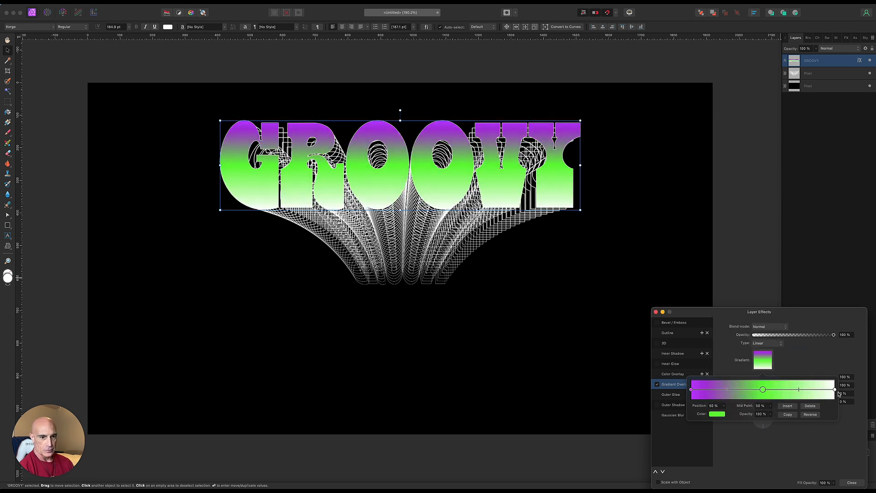
Change the end stop of the text's gradient overlay to orange FF6A00.
left_click(835, 390)
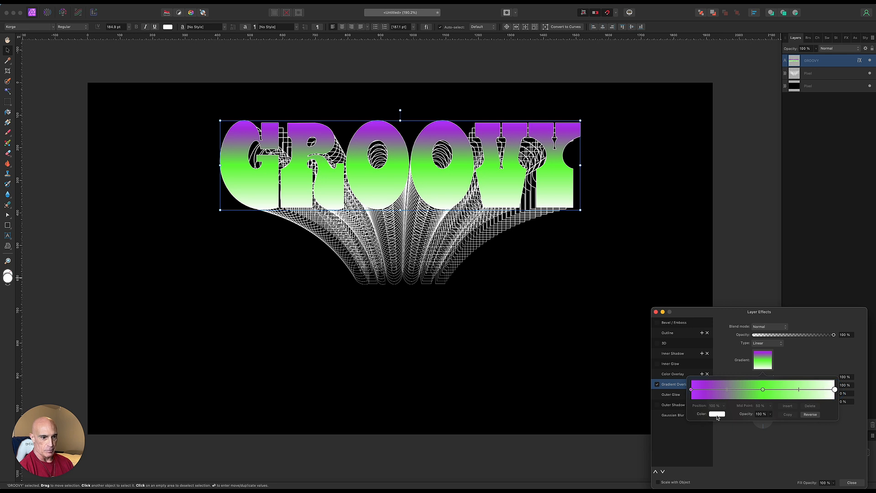
left_click(717, 414)
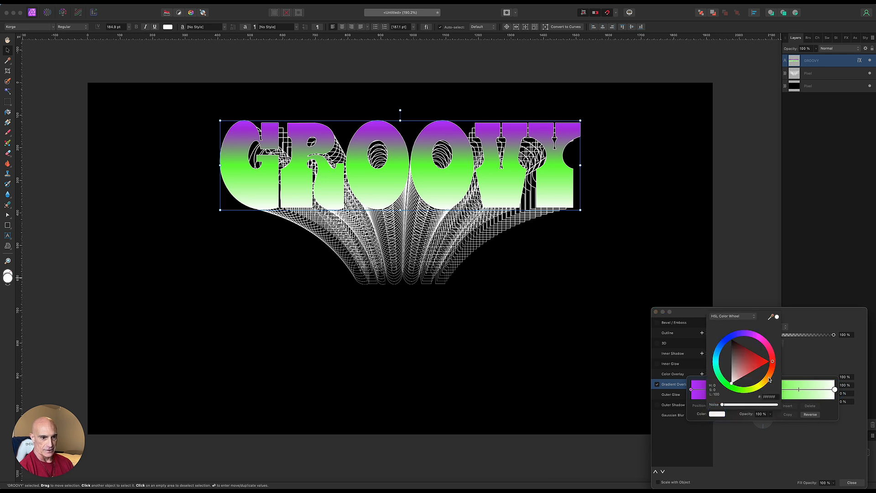
left_click_drag(769, 380, 772, 376)
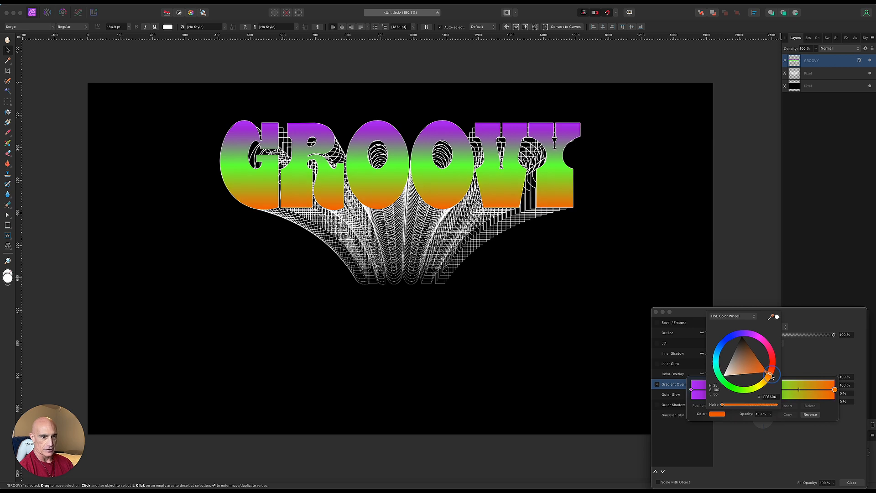
left_click(803, 359)
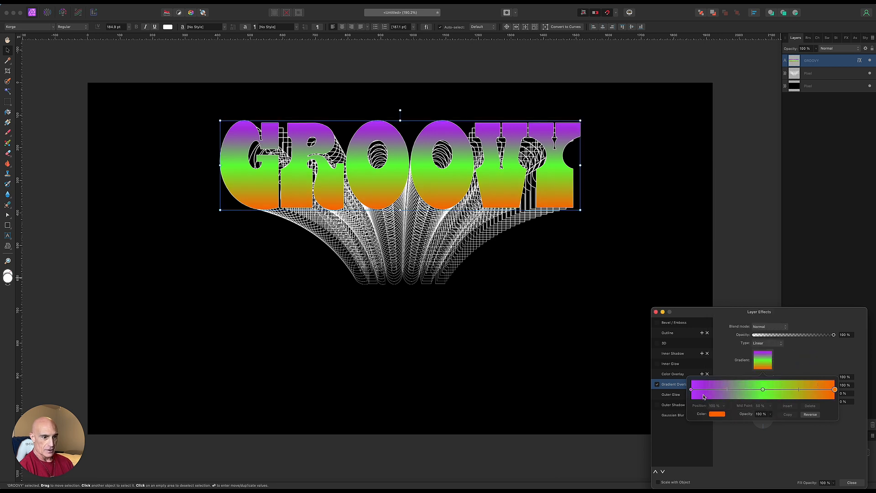
Add an Inner Bevel / Emboss effect to the text, with radius 5.4 px and an unlinked depth of 12.5 px.
left_click(657, 323)
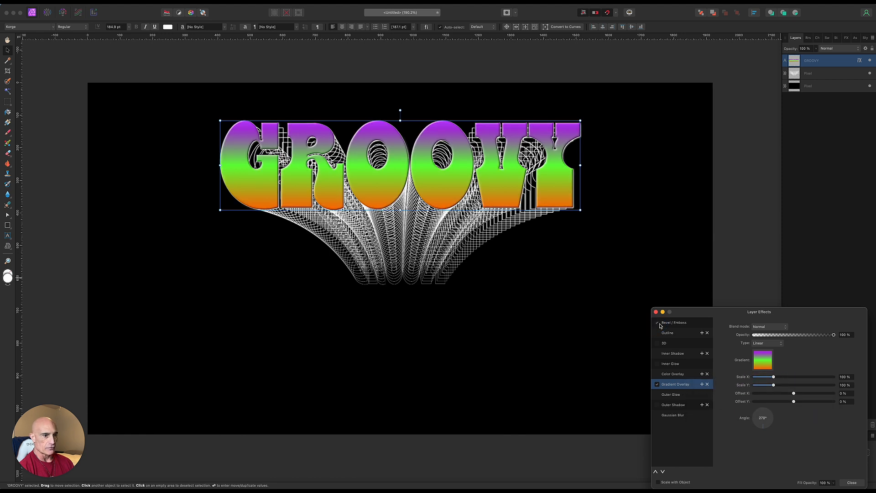
left_click(671, 322)
left_click(754, 326)
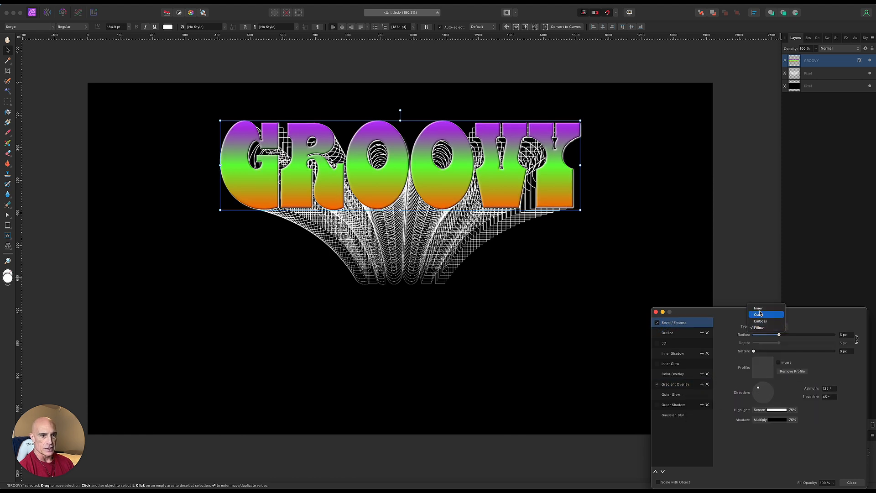
left_click(767, 305)
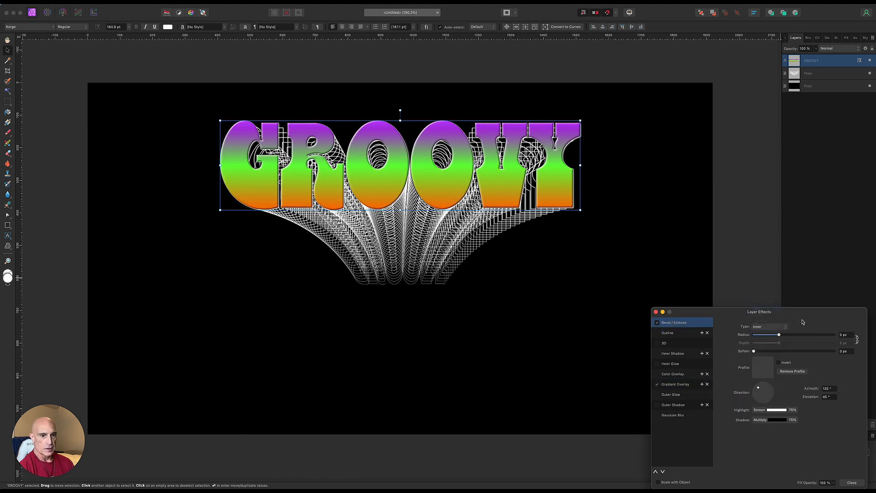
left_click(857, 340)
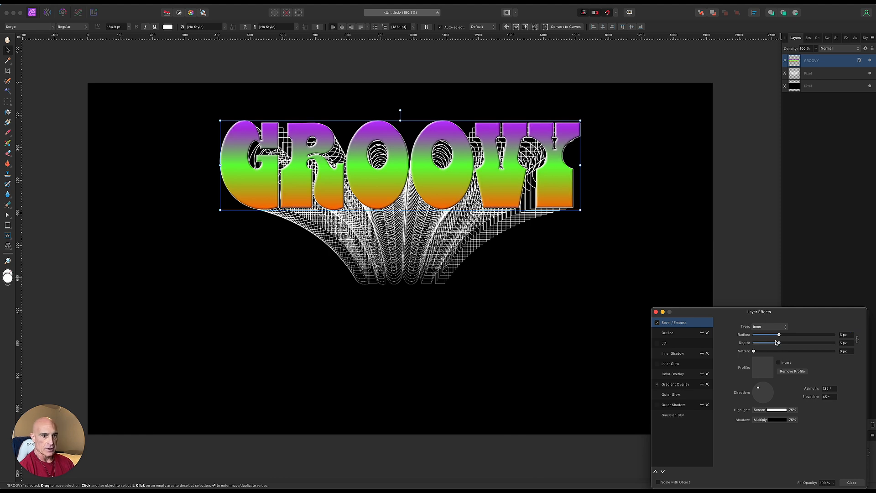
left_click_drag(780, 338, 781, 338)
left_click_drag(779, 342, 790, 342)
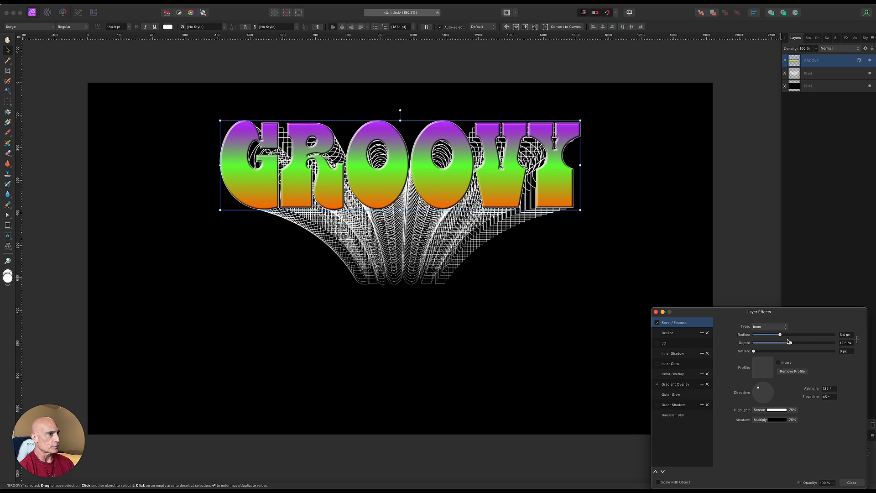
Add a light magenta outer glow to the text with a radius of 38.7 px.
left_click(657, 395)
left_click(761, 360)
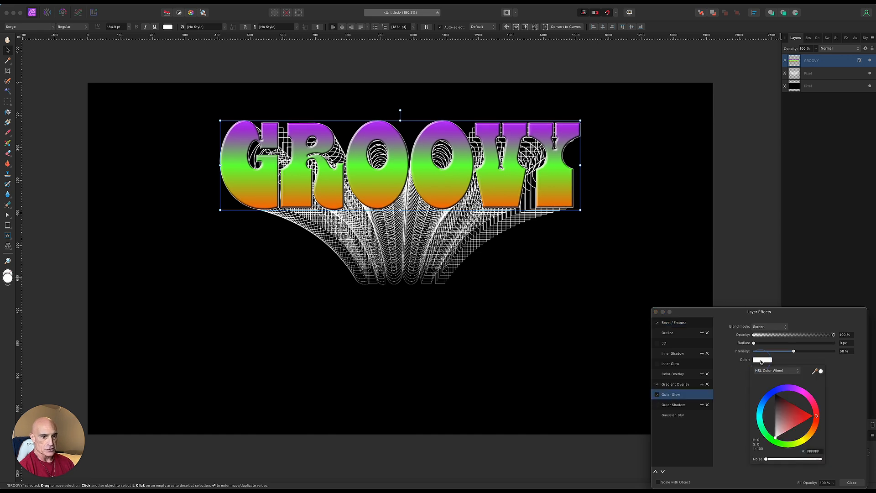
left_click(797, 392)
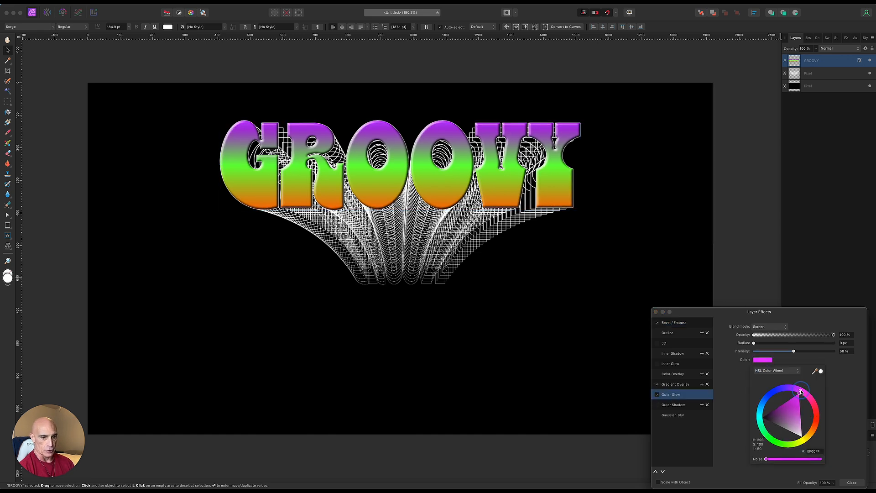
left_click(801, 415)
left_click_drag(801, 413, 801, 416)
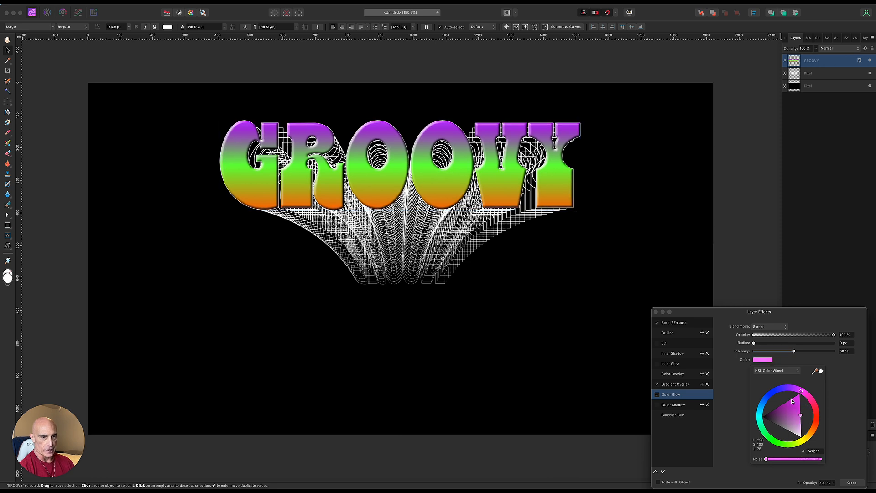
left_click_drag(754, 346, 805, 346)
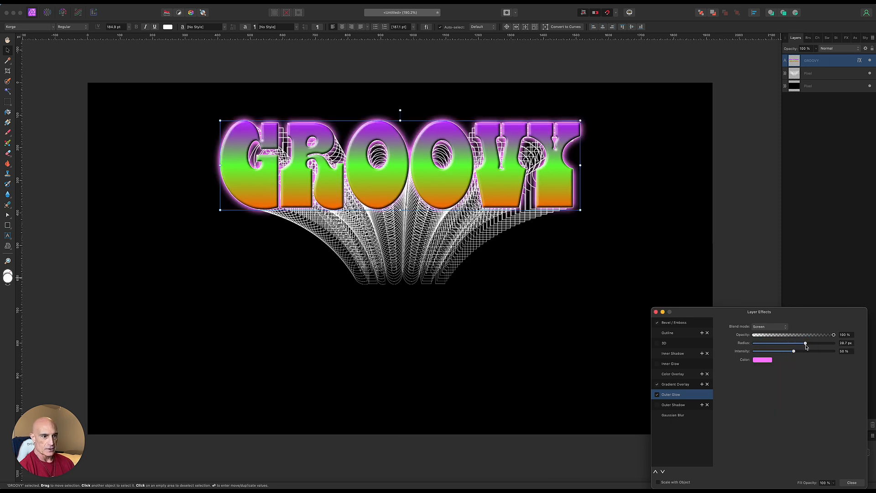
Add a solid white outline effect outside the text with a radius of 3.7 px, and close the layer effects.
left_click(656, 335)
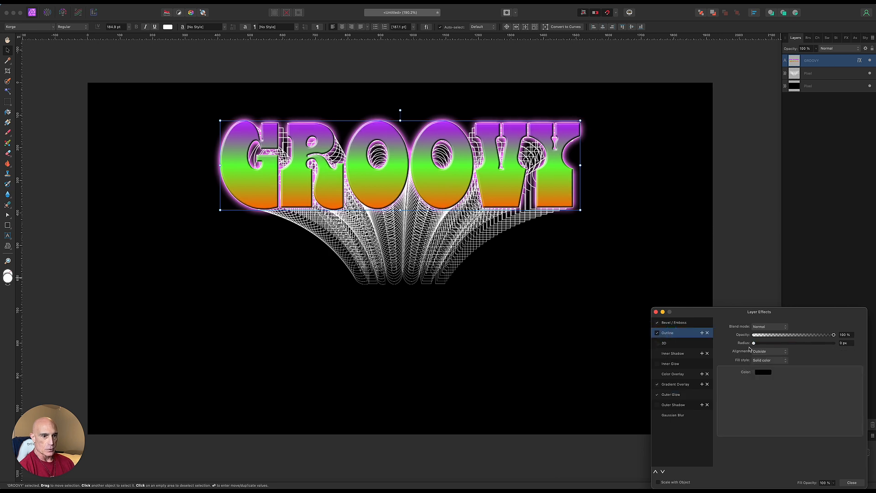
left_click(764, 374)
left_click(781, 451)
left_click_drag(755, 344, 776, 345)
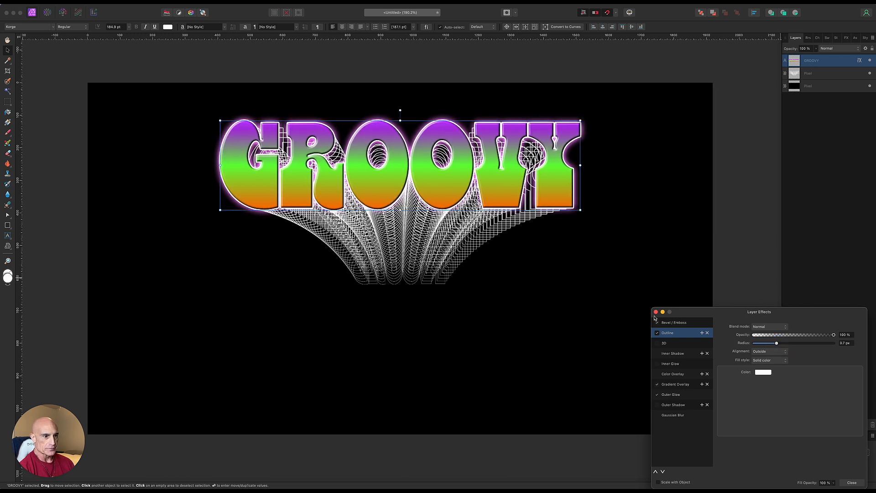
left_click(656, 313)
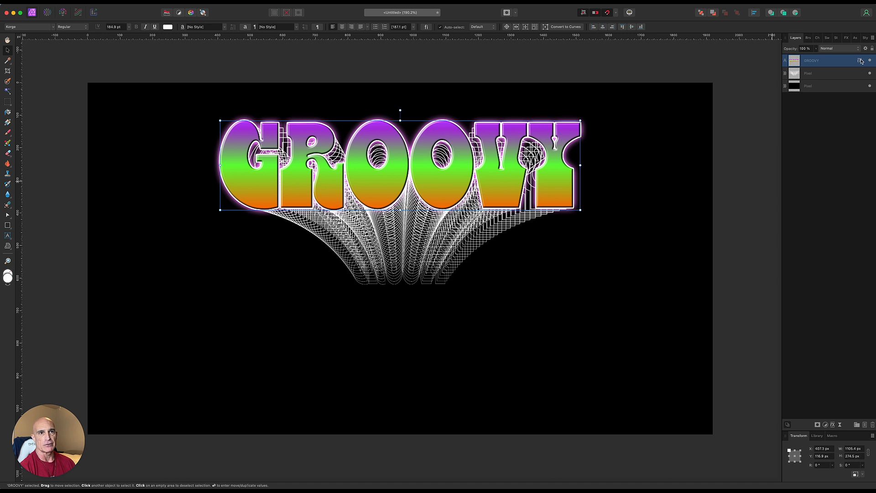
Copy the text's layer effects onto the repeated-outlines pixel layer, and disable Bevel / Emboss and Outline there.
left_click_drag(860, 62, 860, 75)
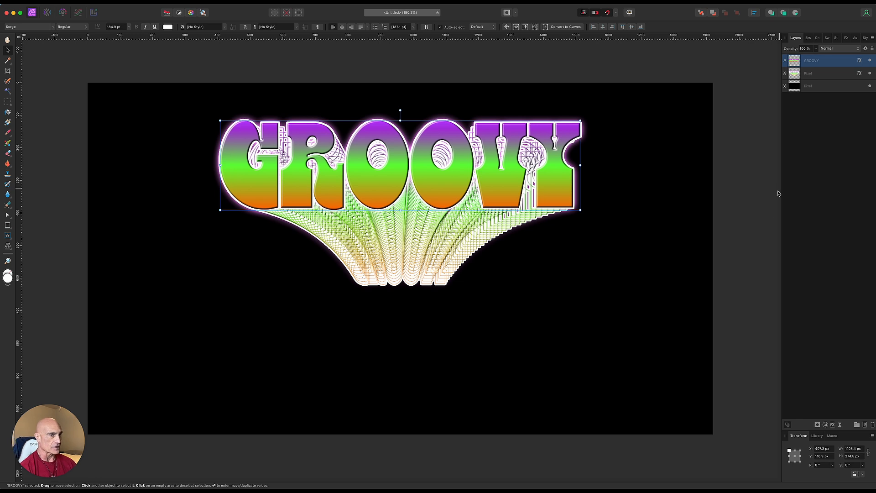
left_click(860, 73)
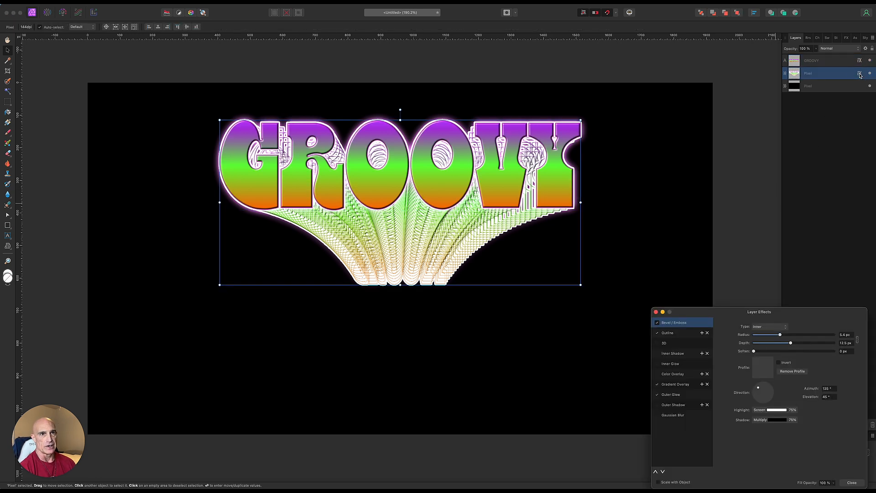
left_click(657, 323)
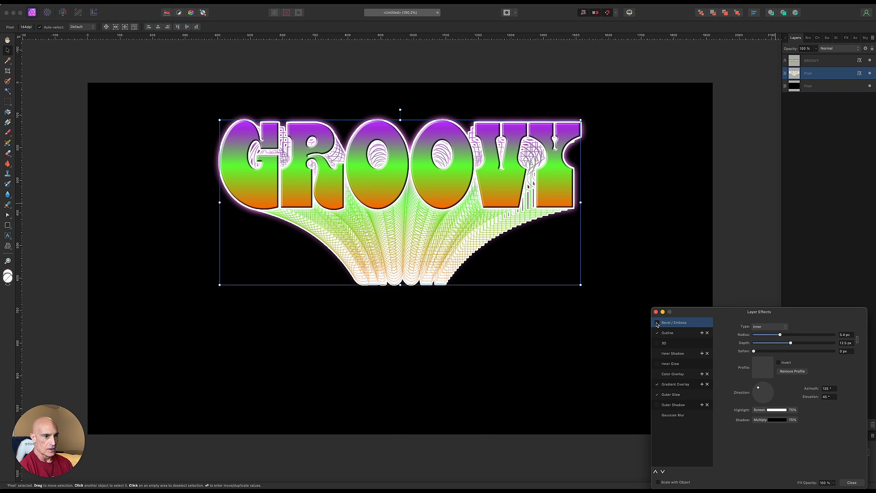
left_click(657, 333)
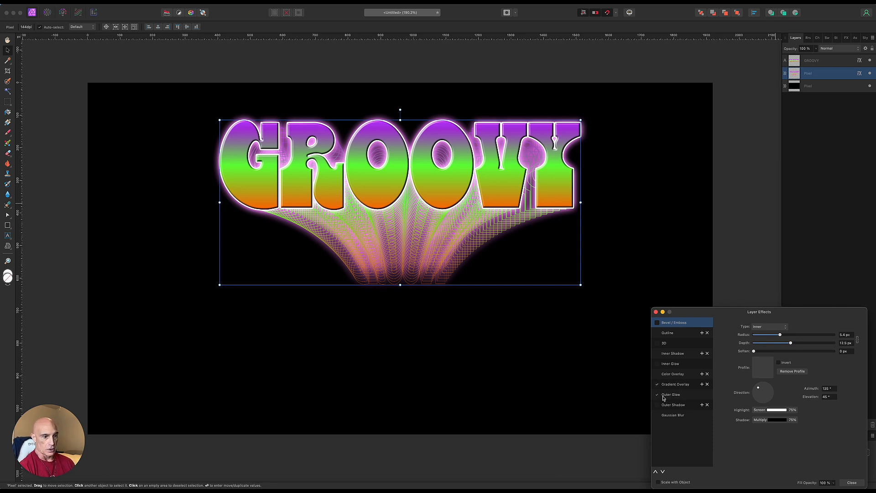
Keep the outer glow on the repeated-outlines layer but lower its intensity to 30 %, and deselect everything.
left_click(657, 395)
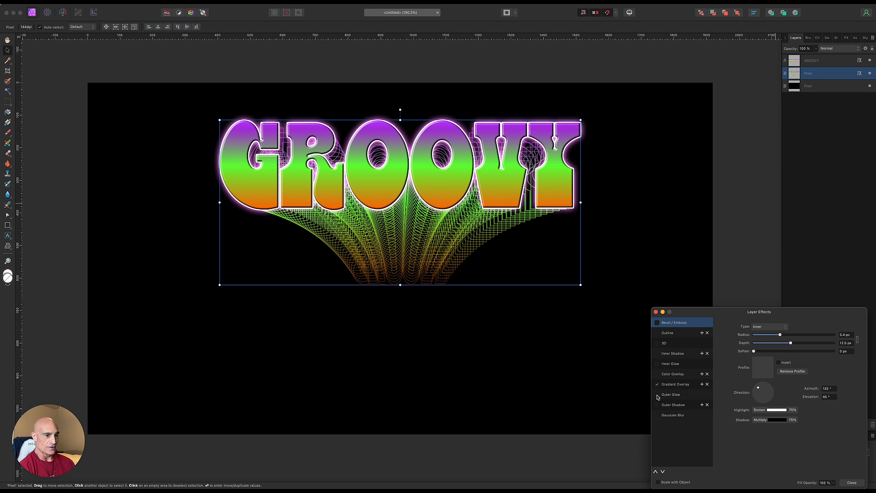
left_click(657, 395)
left_click(674, 395)
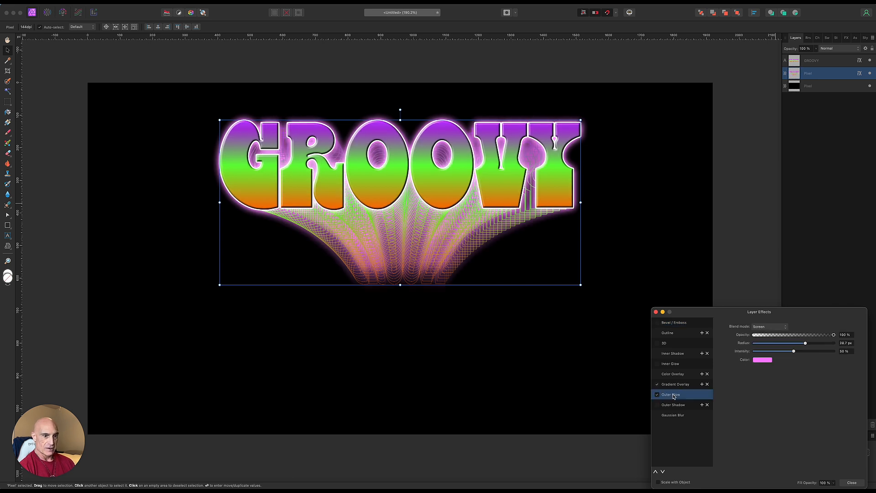
left_click_drag(793, 353, 776, 359)
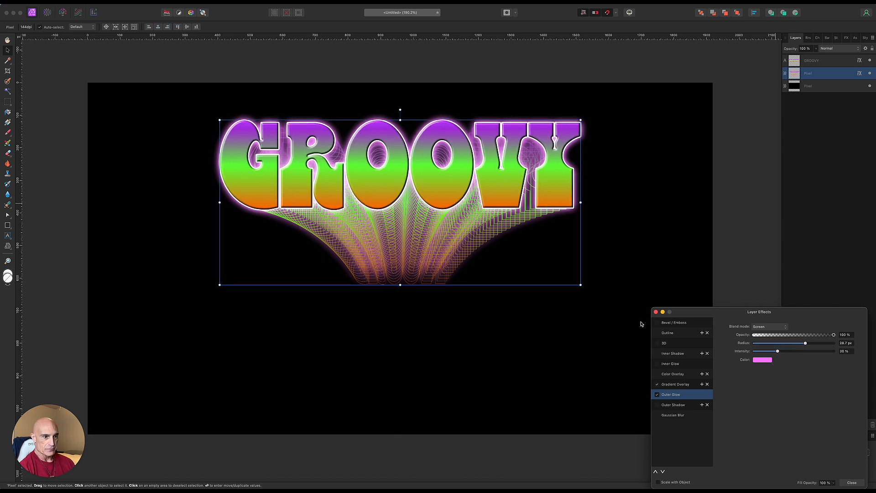
left_click(655, 312)
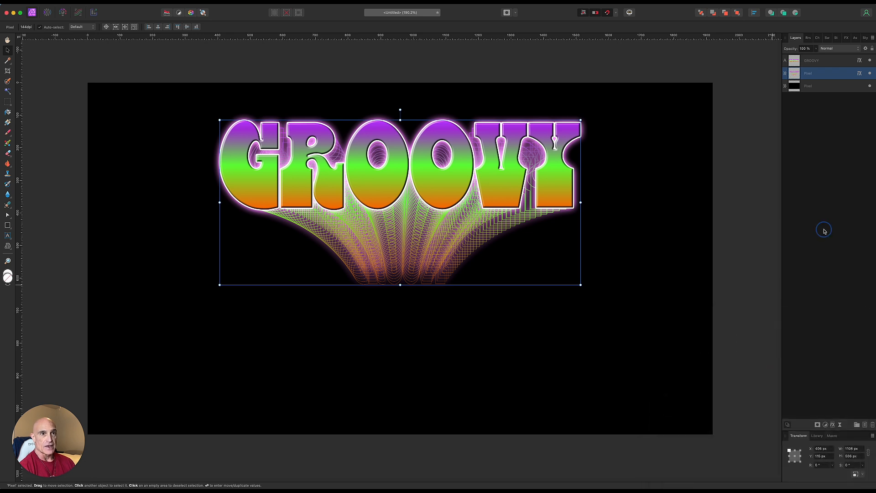
left_click(824, 231)
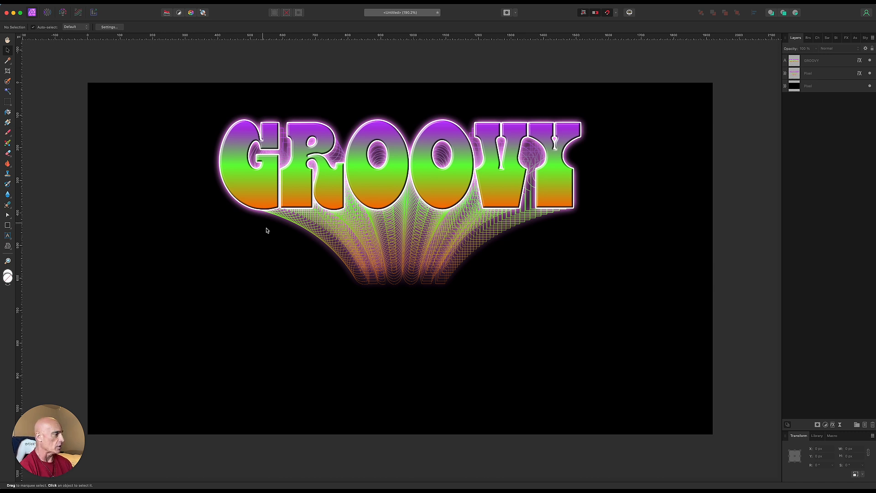
Add white art text "TEXT" about 618 px wide below the GROOVY funnel, centre it horizontally on the canvas and move it slightly down.
left_click(7, 236)
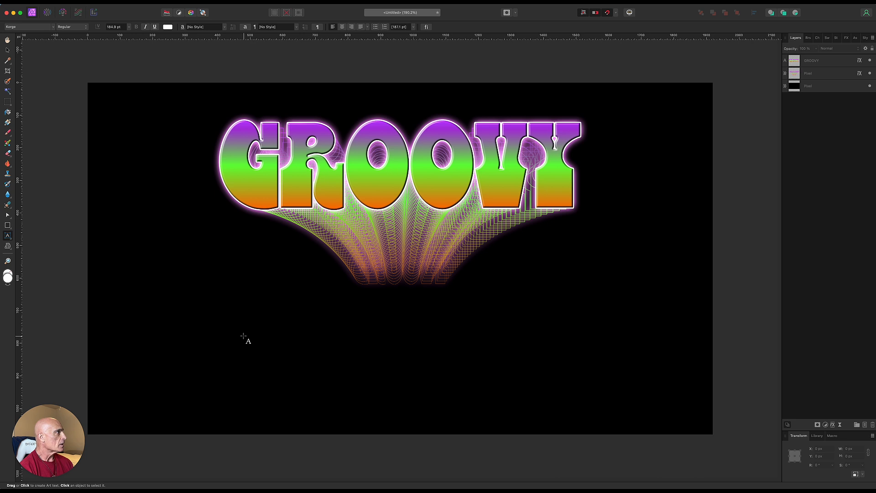
left_click_drag(254, 327, 303, 405)
type("TEXT")
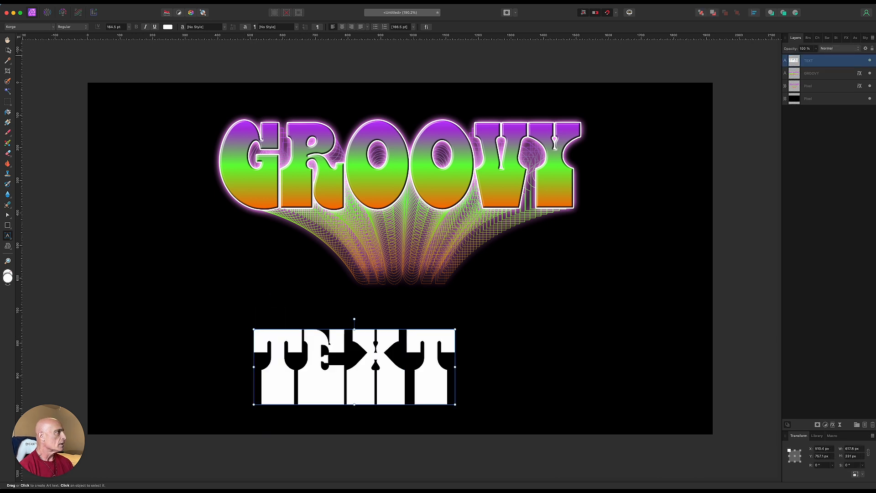
key("Escape")
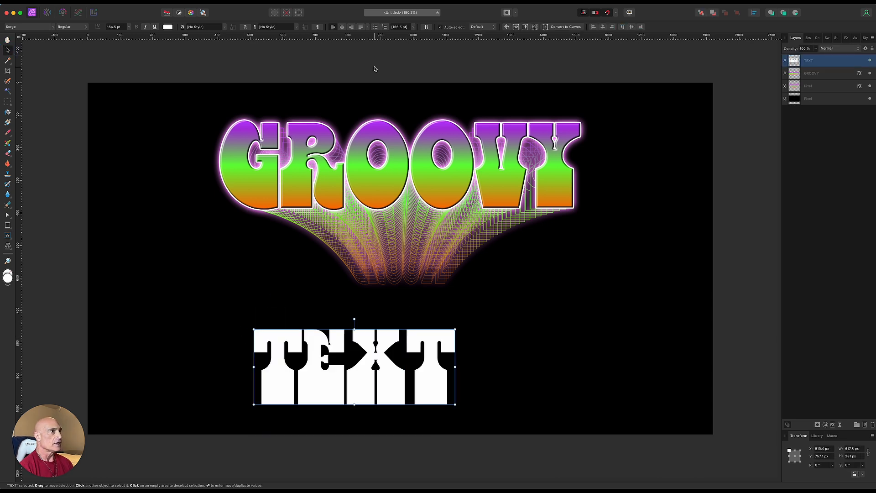
left_click(603, 27)
left_click_drag(400, 390, 402, 398)
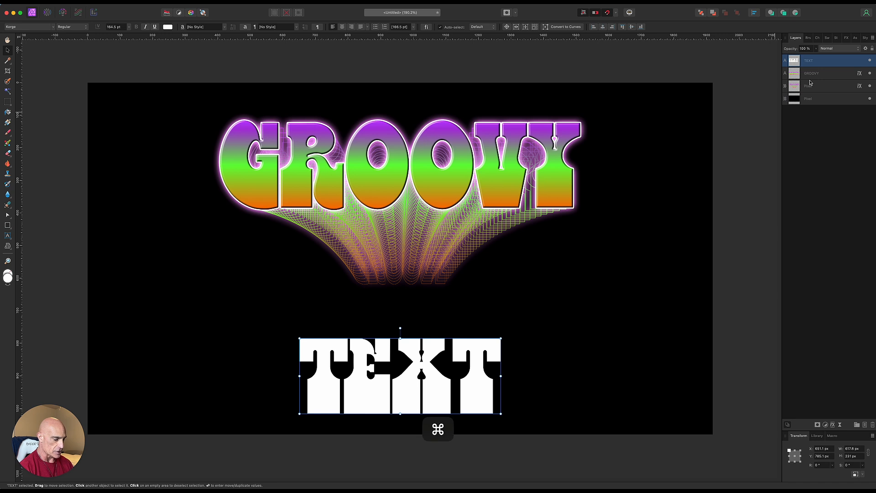
Duplicate the TEXT layer, hide the upper copy and convert the lower one to curves.
key("super+j")
left_click(870, 61)
left_click(846, 76)
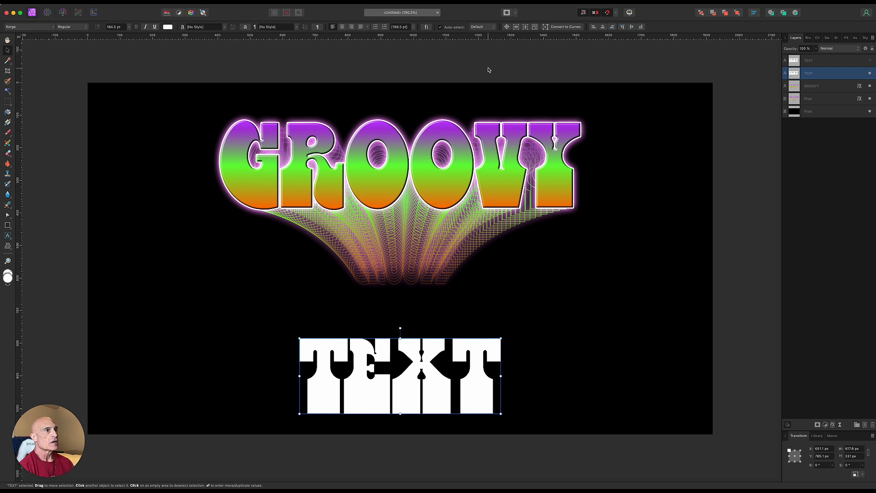
left_click(566, 27)
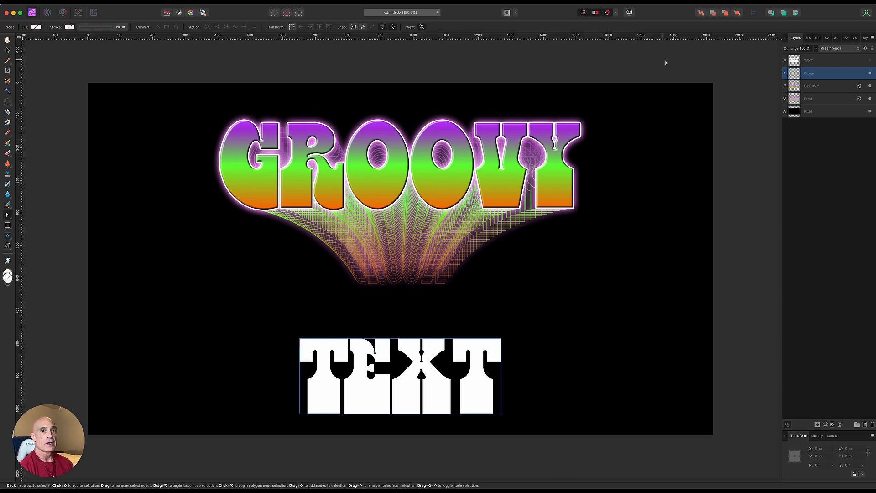
Give all four TEXT letter curves a 1 pt white stroke and remove their fill.
left_click(785, 73)
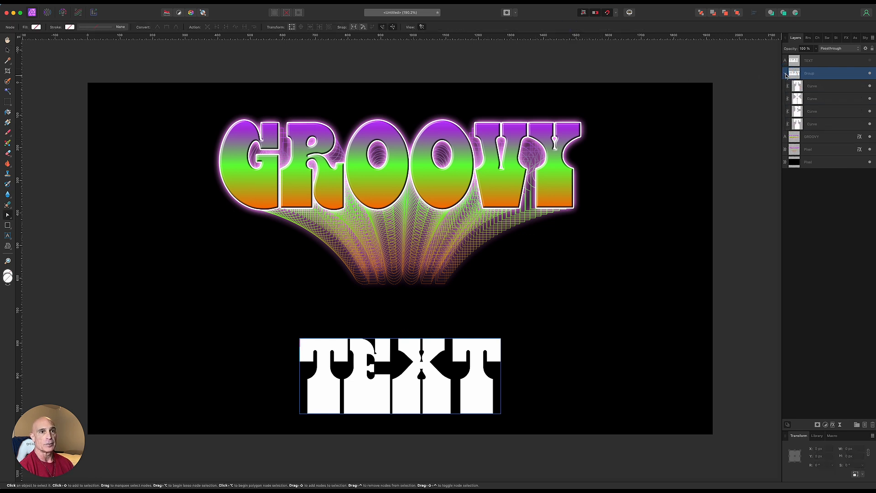
left_click(827, 86)
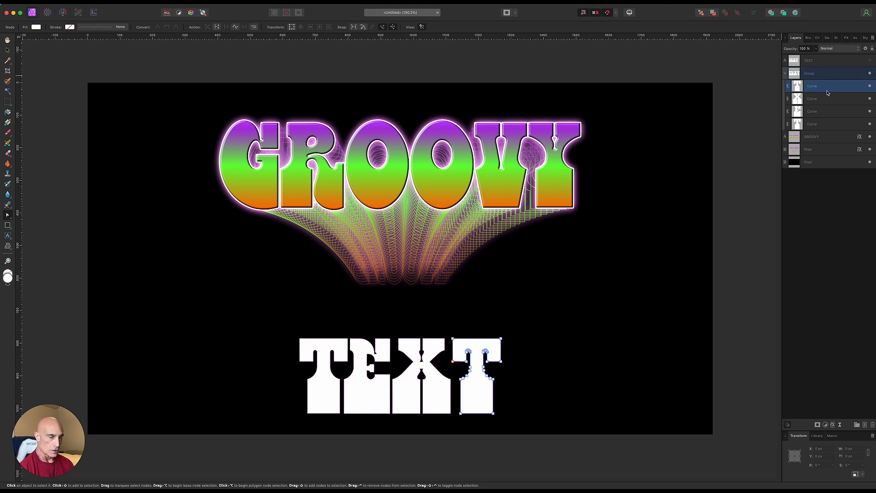
left_click(826, 127, "shift")
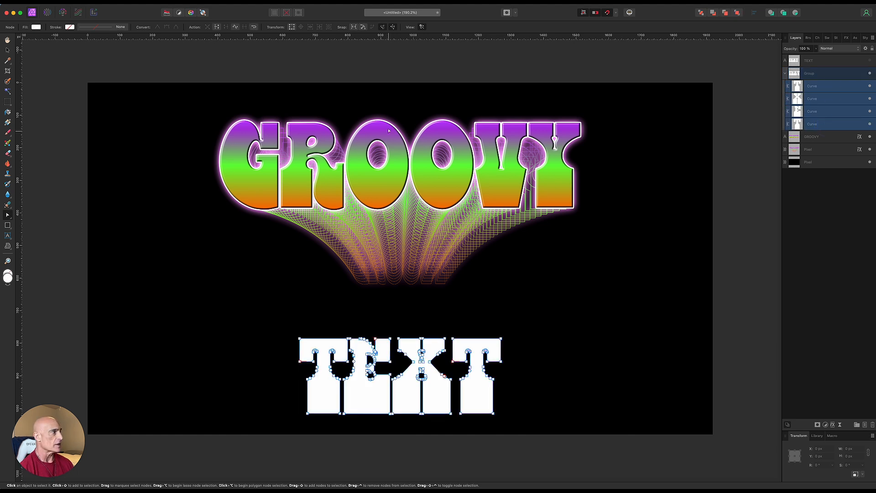
left_click(84, 27)
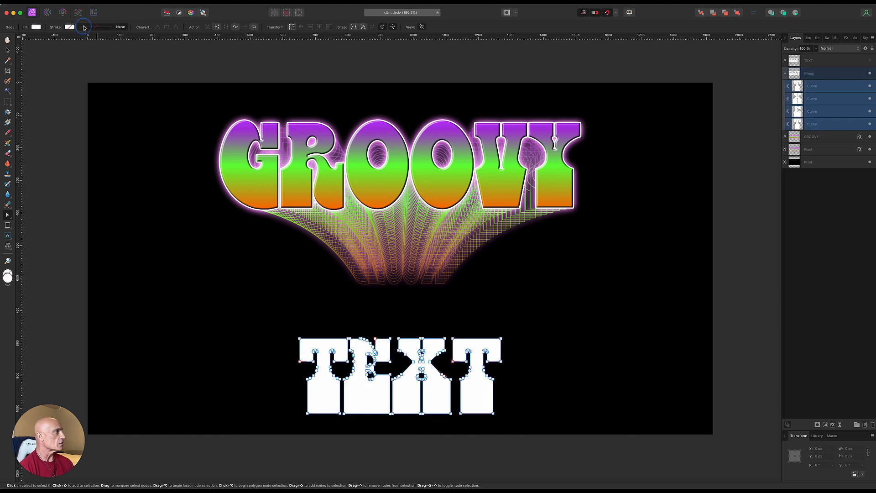
left_click_drag(70, 49, 84, 48)
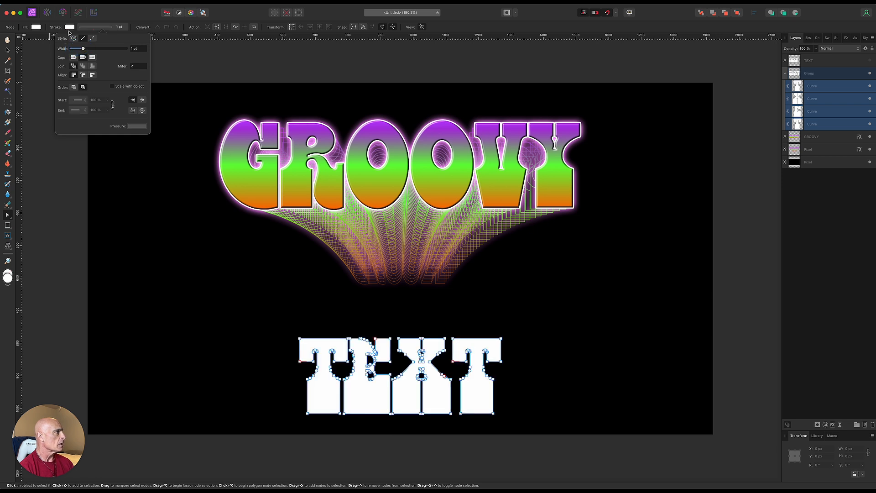
left_click(36, 27)
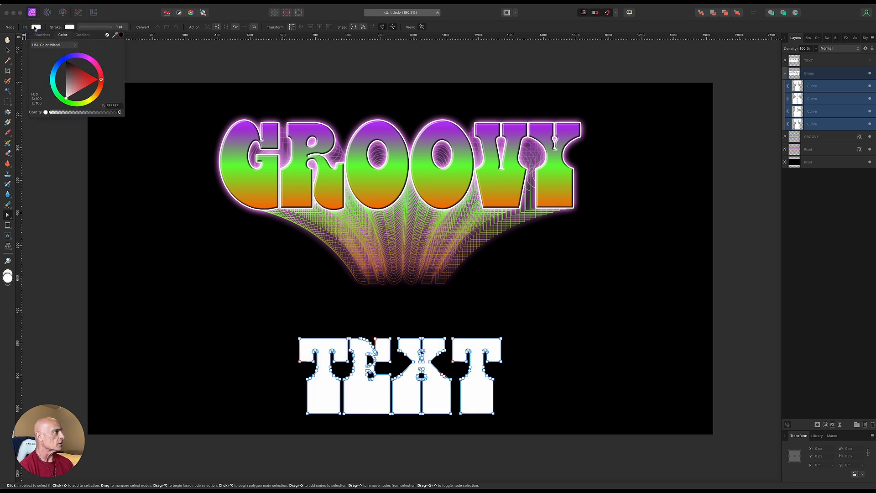
left_click(108, 35)
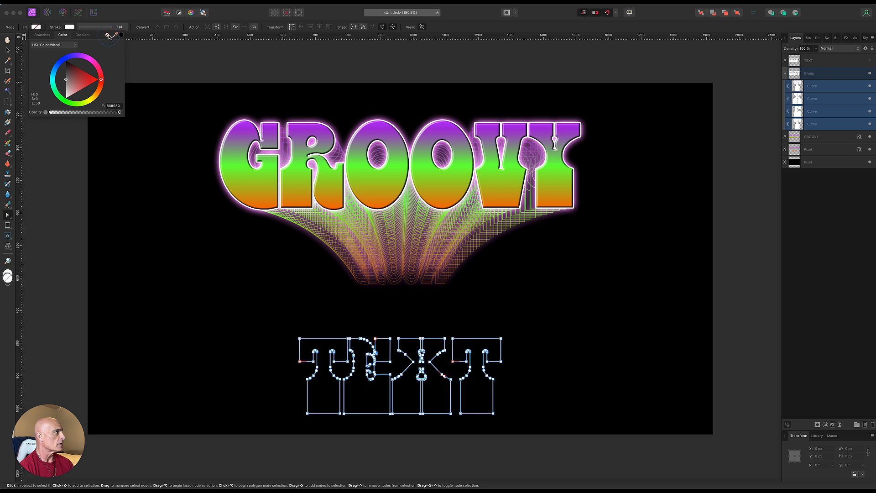
left_click(185, 53)
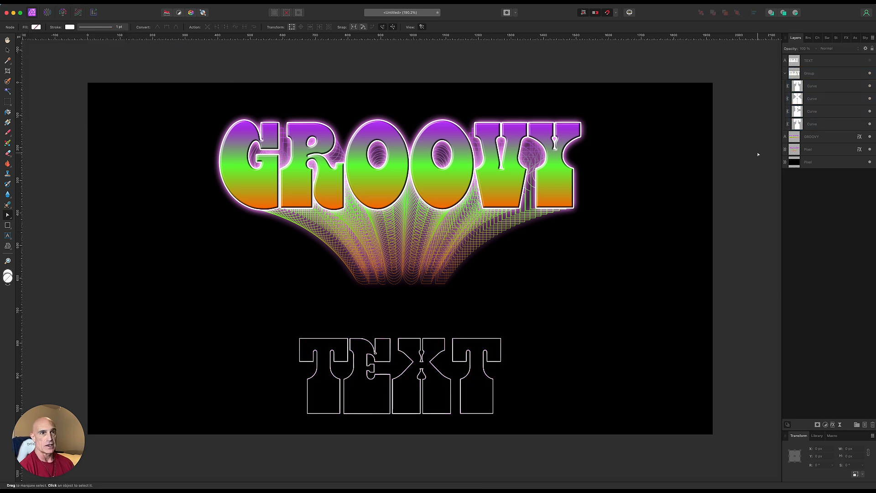
Collapse the outlined TEXT group and rasterize it to a pixel layer.
left_click(785, 73)
left_click(819, 76)
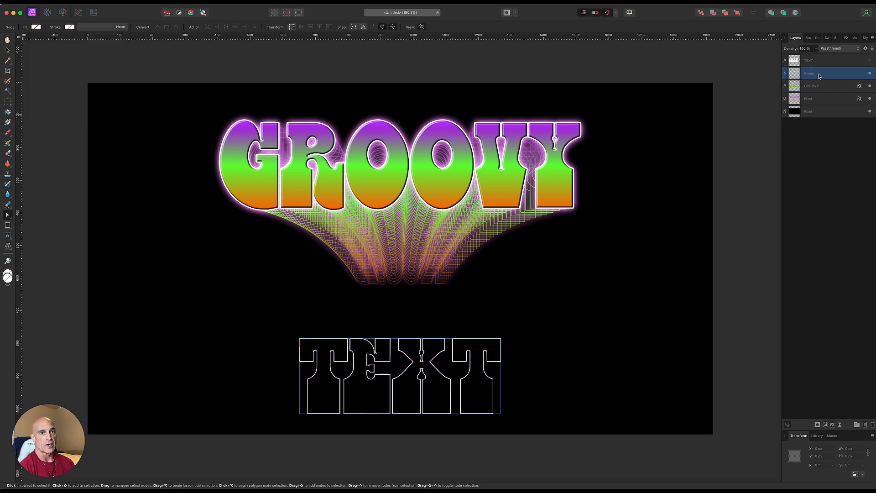
right_click(818, 76)
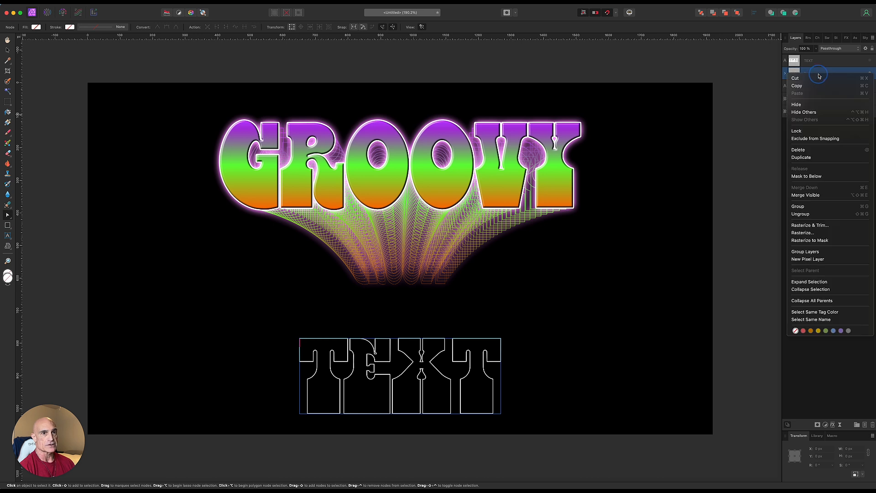
left_click(817, 212)
Duplicate the TEXT outline with Move / Duplicate: 23 copies inserted below, each offset -10 px vertically and scaled to 96 %.
left_click(8, 51)
key("Return")
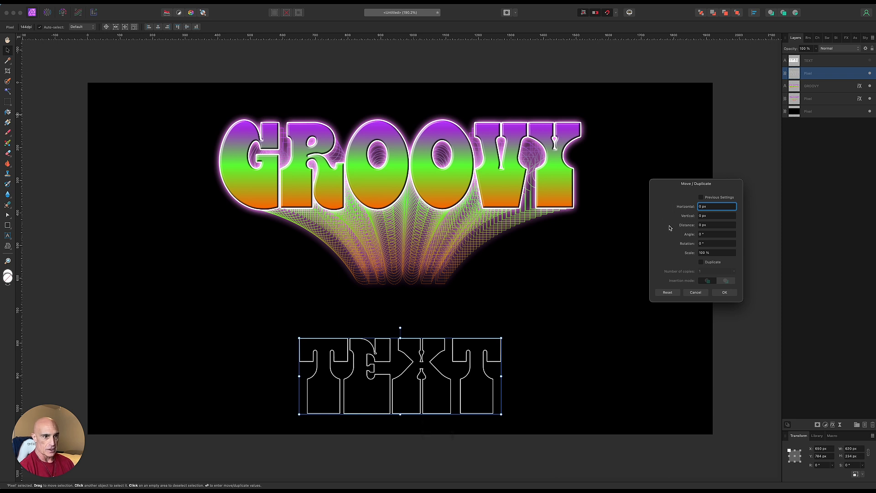
left_click(701, 263)
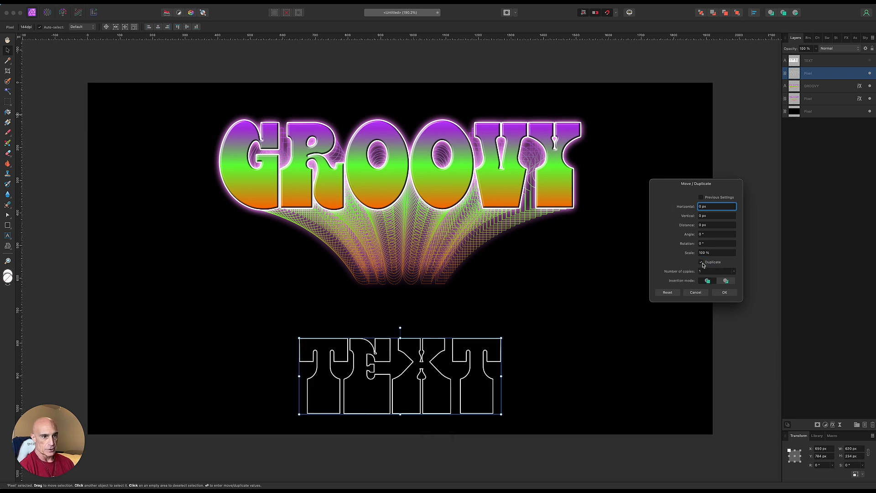
left_click(725, 281)
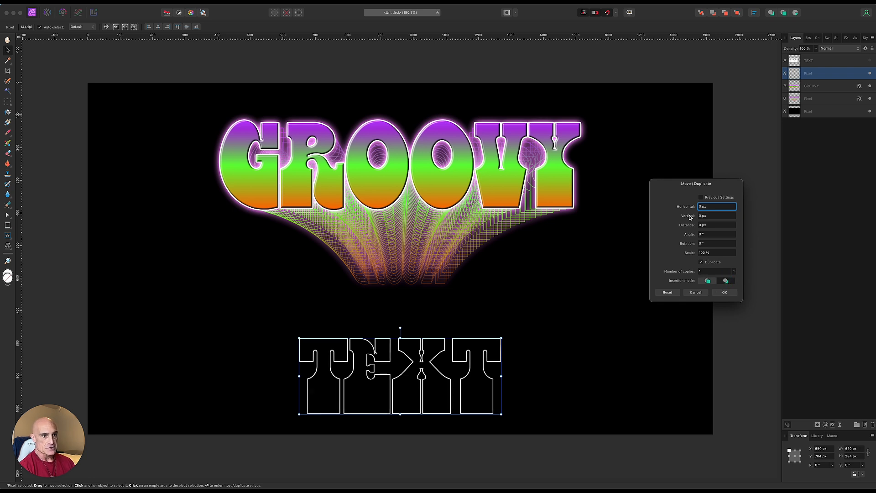
left_click_drag(690, 219, 687, 220)
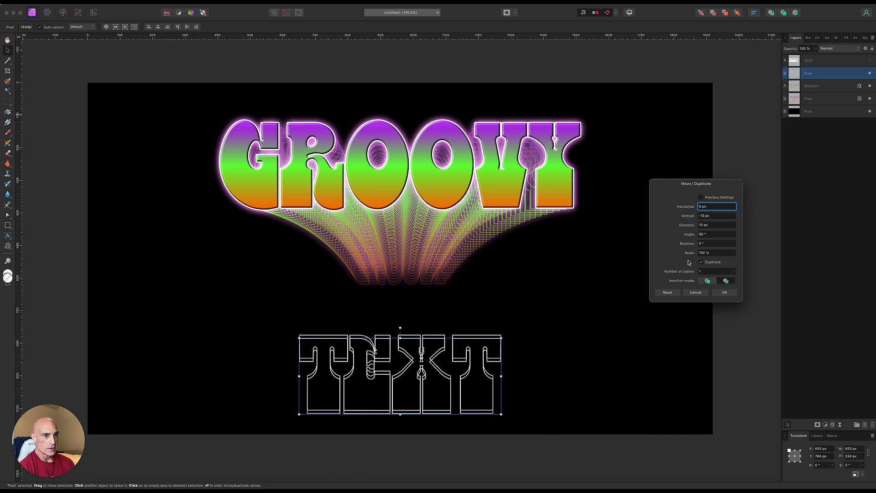
left_click_drag(690, 254, 689, 255)
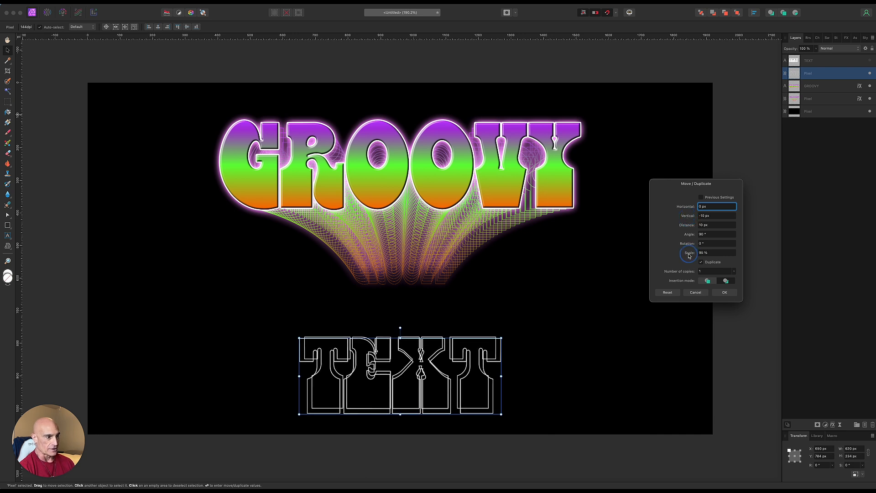
left_click_drag(679, 273, 687, 277)
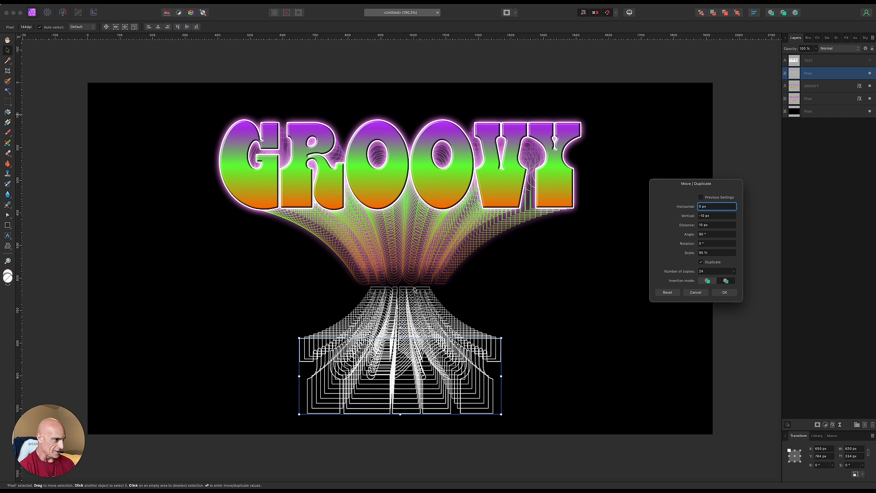
left_click_drag(690, 256, 690, 256)
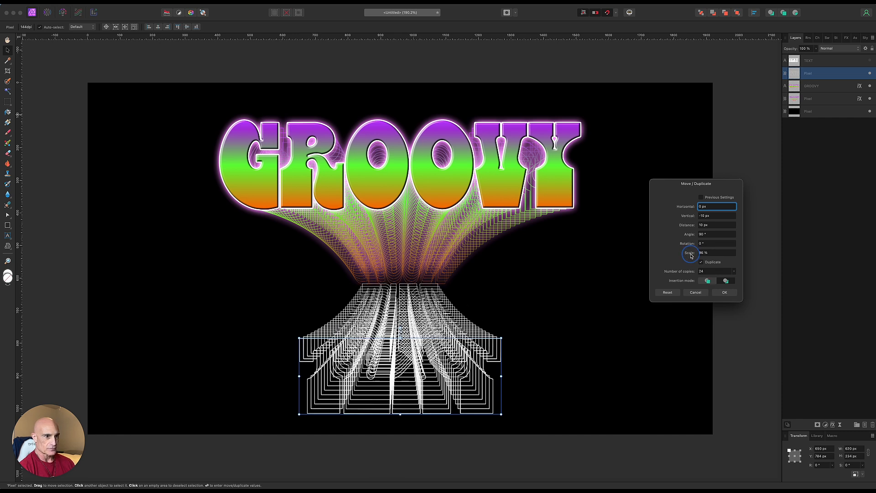
left_click_drag(682, 274, 682, 274)
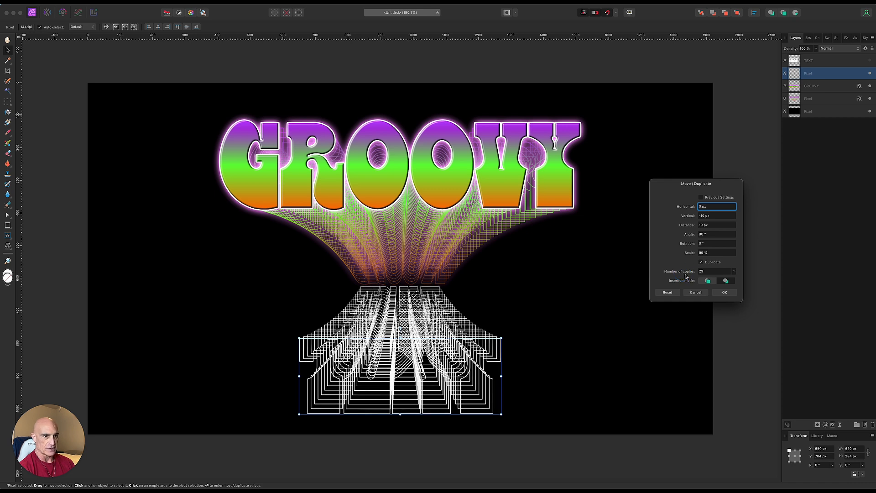
left_click(719, 293)
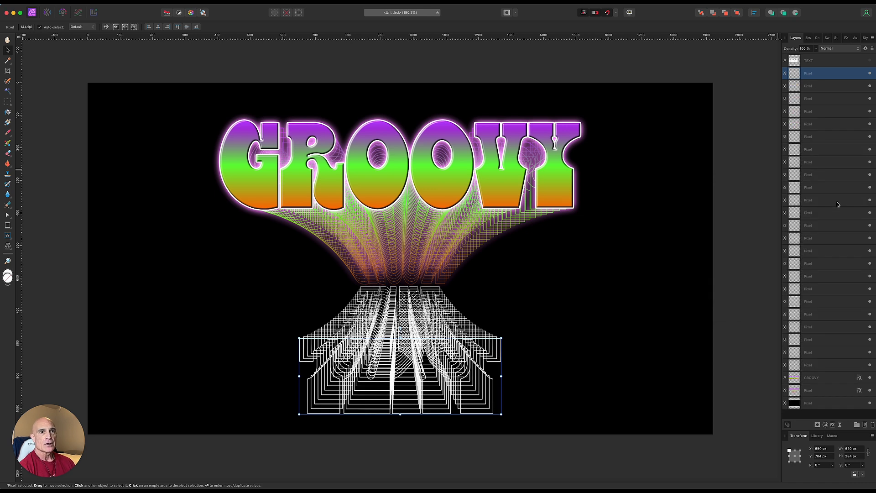
Group all the TEXT outline copies and rasterize the group to a single pixel layer.
left_click(823, 365, "shift")
key("super+g")
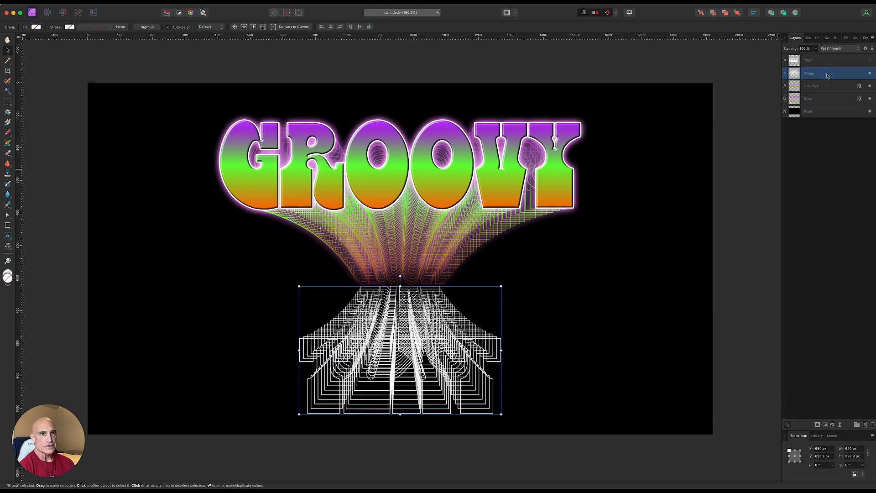
right_click(827, 76)
left_click(817, 224)
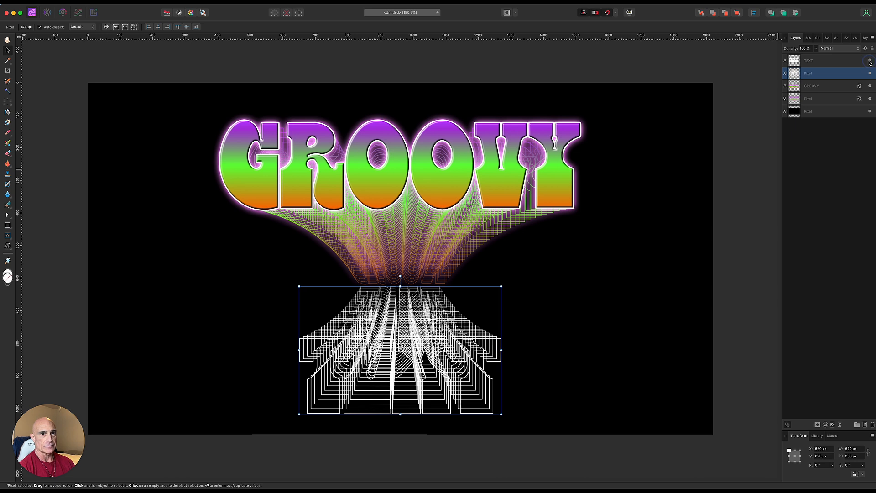
Show the hidden TEXT layer and copy the GROOVY text's layer effects onto it.
left_click(869, 62)
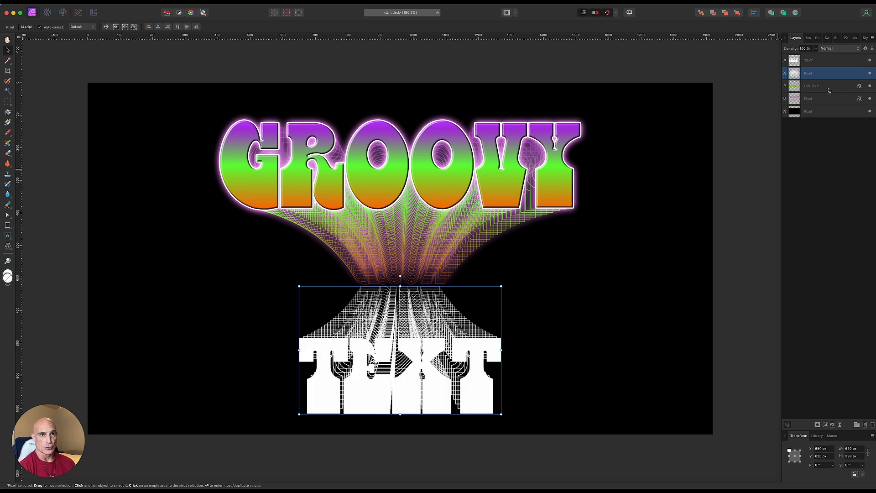
left_click(857, 66, "shift")
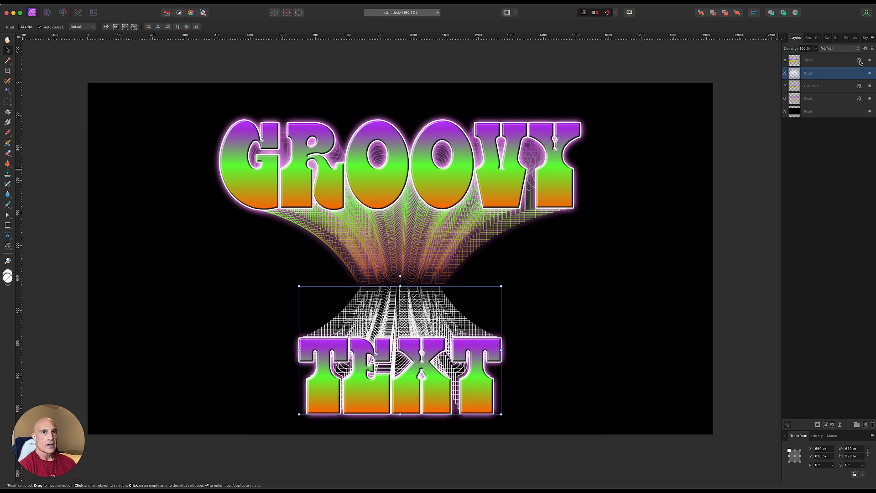
Flip the angle of the TEXT layer's gradient overlay so orange is at the top and purple at the bottom, and close the layer effects.
left_click(860, 61)
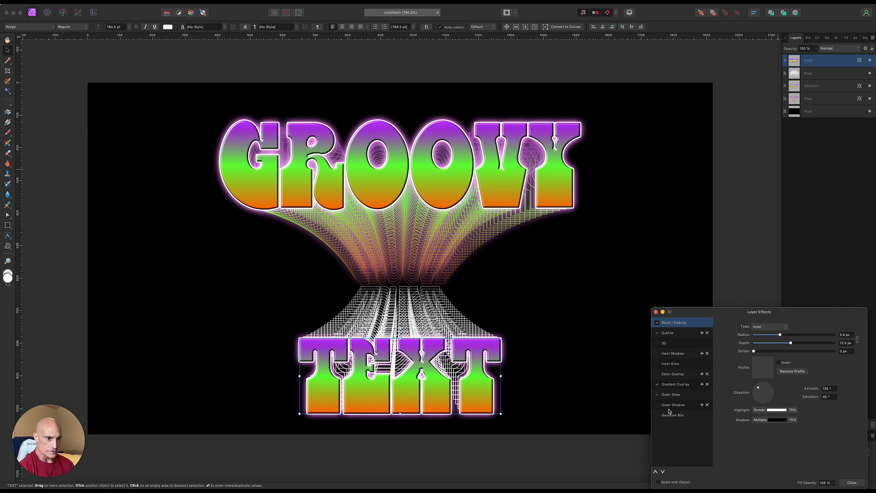
left_click(673, 384)
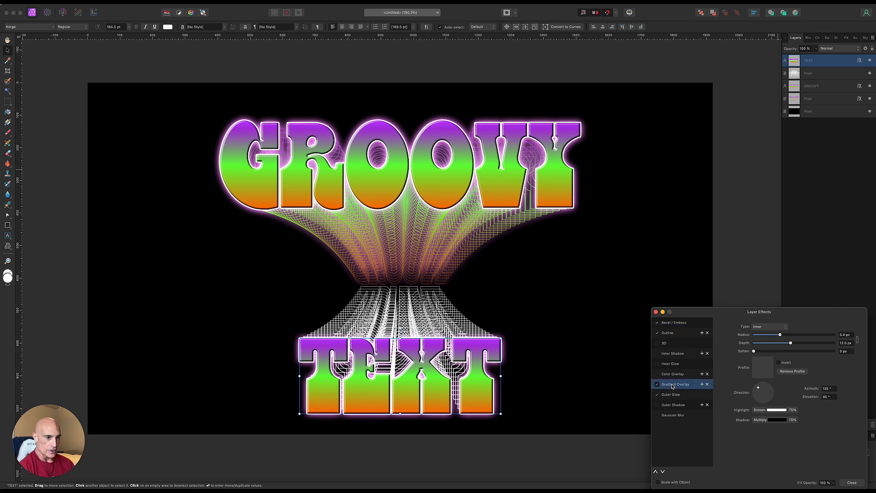
left_click_drag(763, 429, 761, 402)
left_click(655, 312)
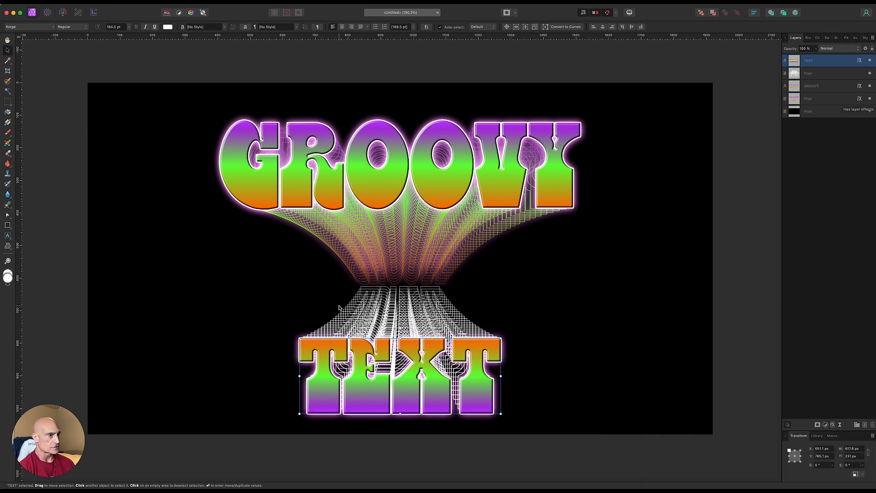
Copy the GROOVY outlines' layer effects onto the TEXT outlines layer, flip its gradient overlay so orange is at the top, and deselect everything.
left_click_drag(859, 101, 860, 74)
left_click(859, 73)
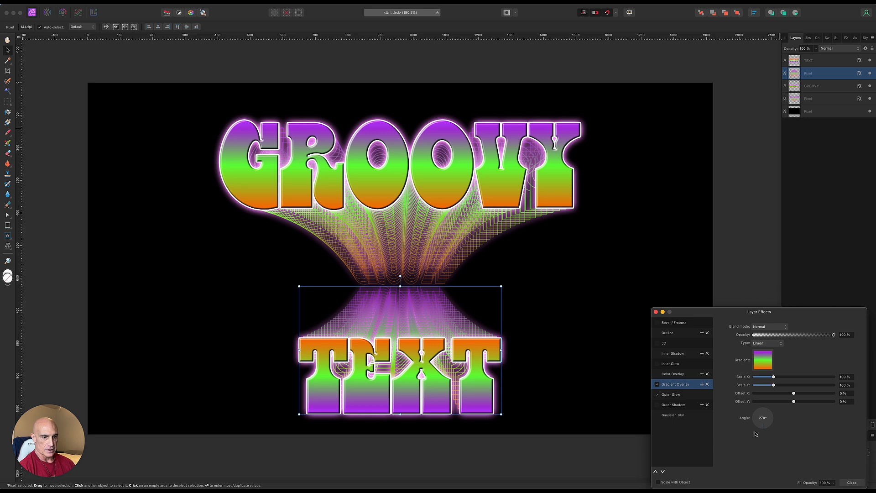
left_click_drag(762, 428, 762, 409)
left_click(741, 281)
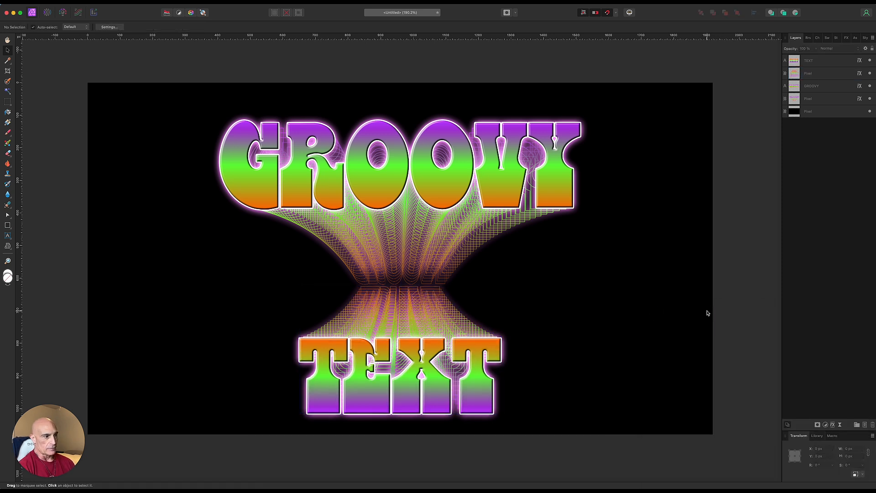